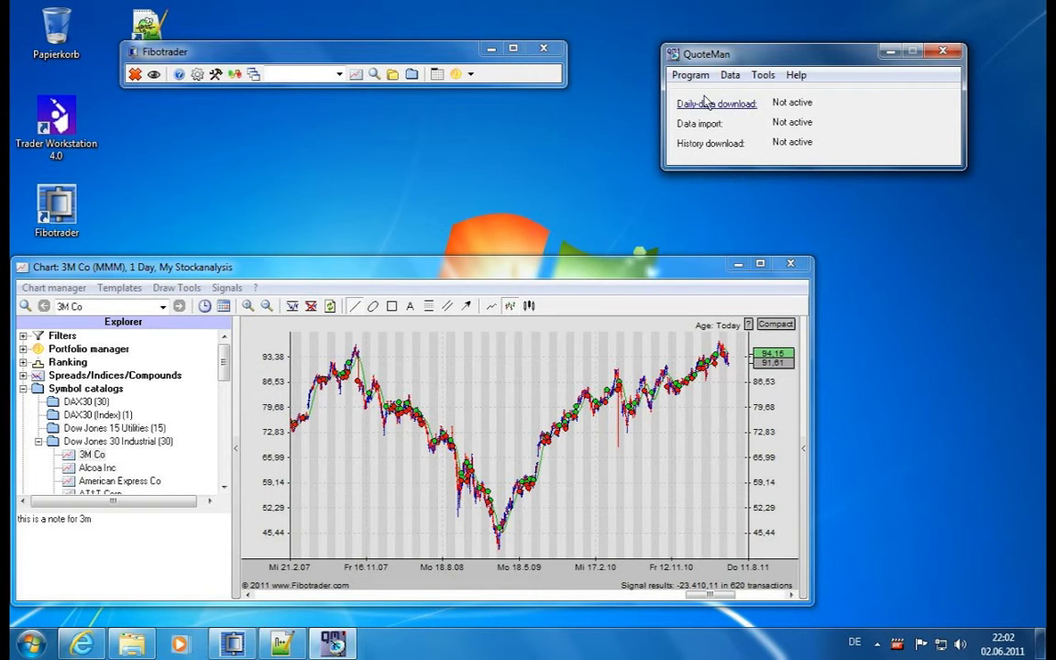
- Check QuoteMan's Data > Import options, then collapse Dow Jones 30 Industrial and Symbol catalogs in the explorer
left_click(730, 75)
mouse_move(750, 217)
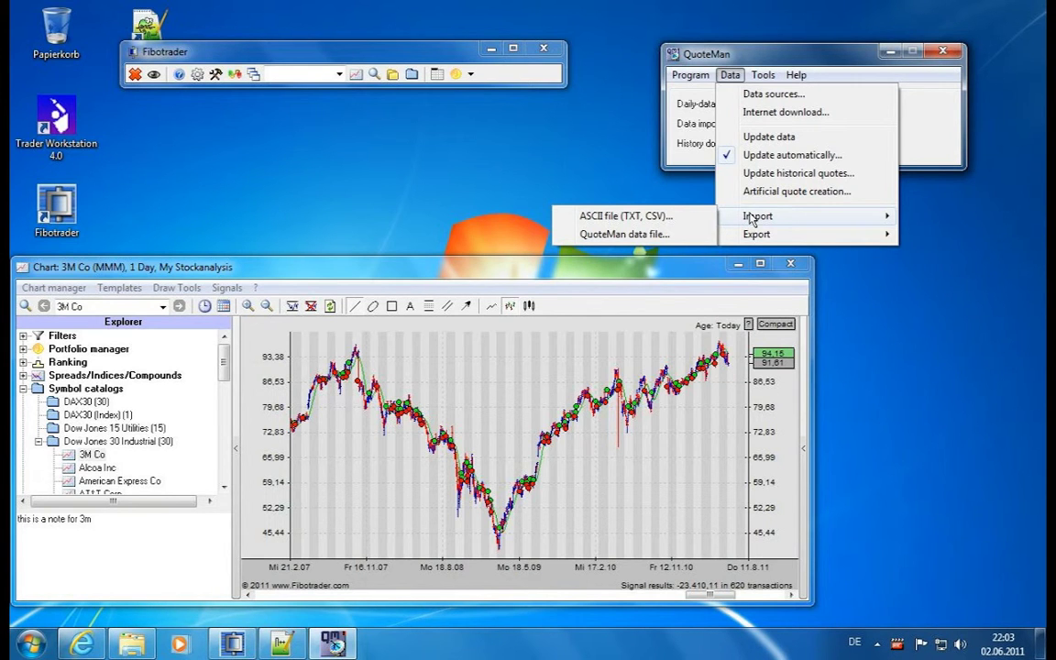
left_click(30, 405)
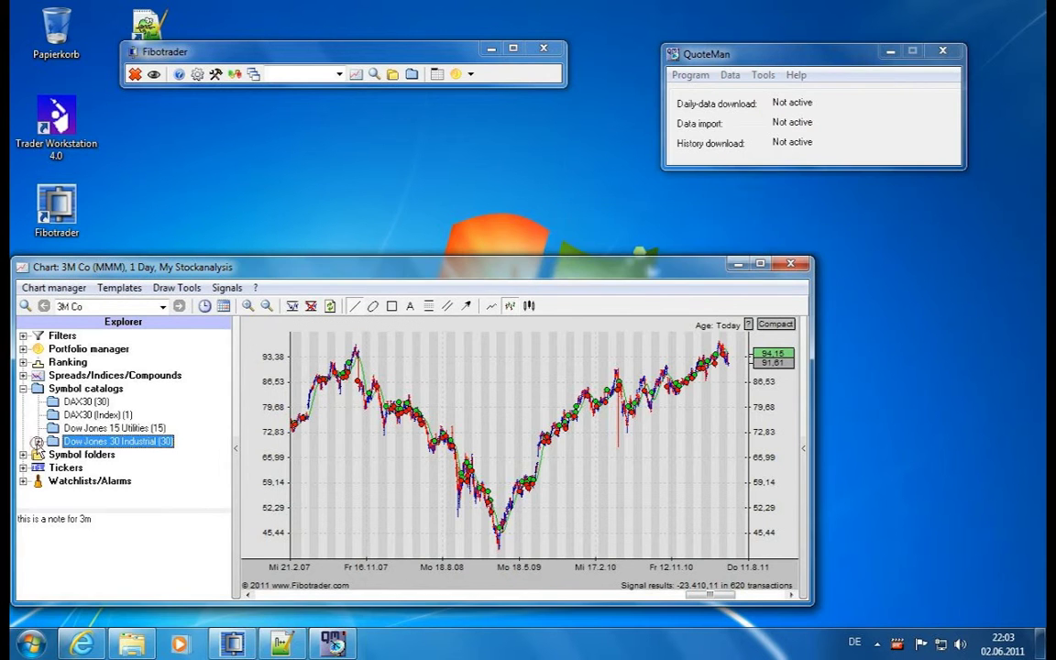
left_click(23, 389)
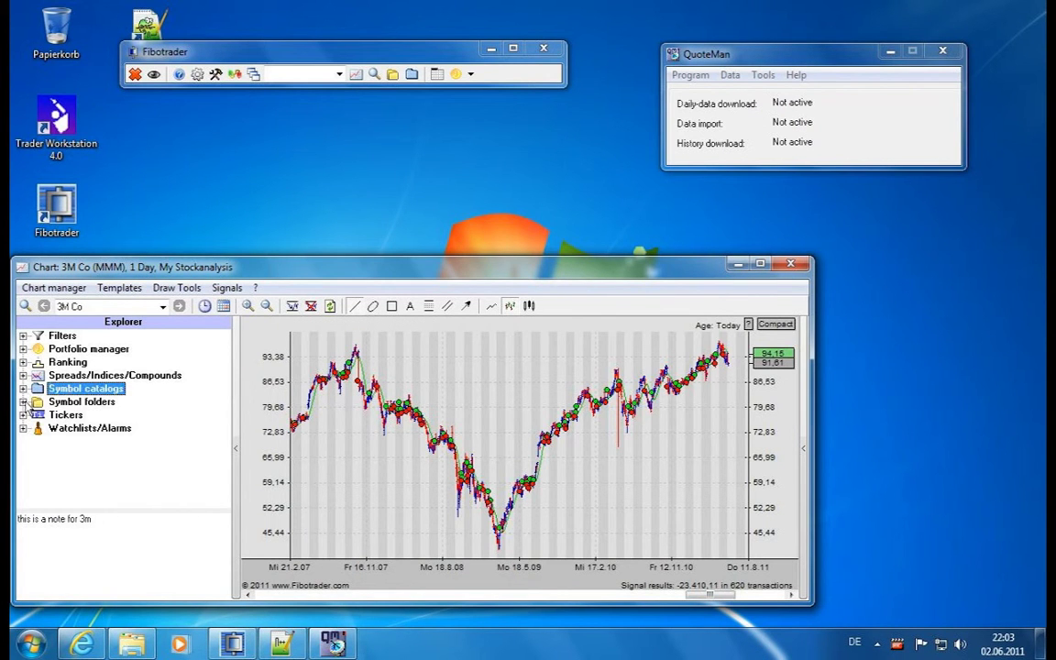
- Minimise Fibotrader and bring QuoteMan to the front, glancing through its Data menu
left_click(491, 51)
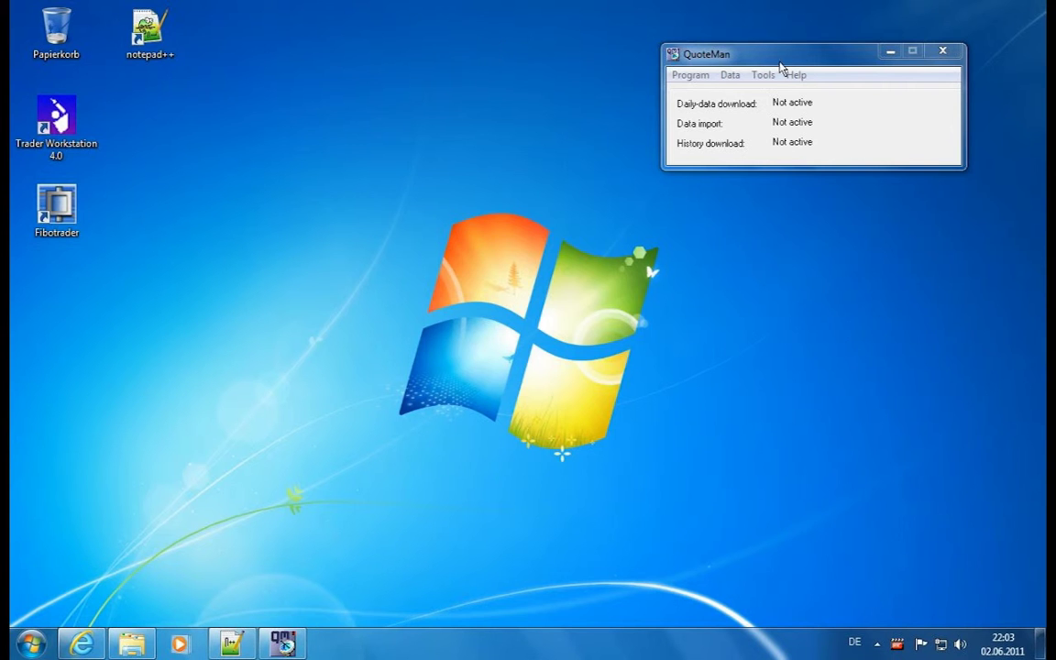
left_click(826, 57)
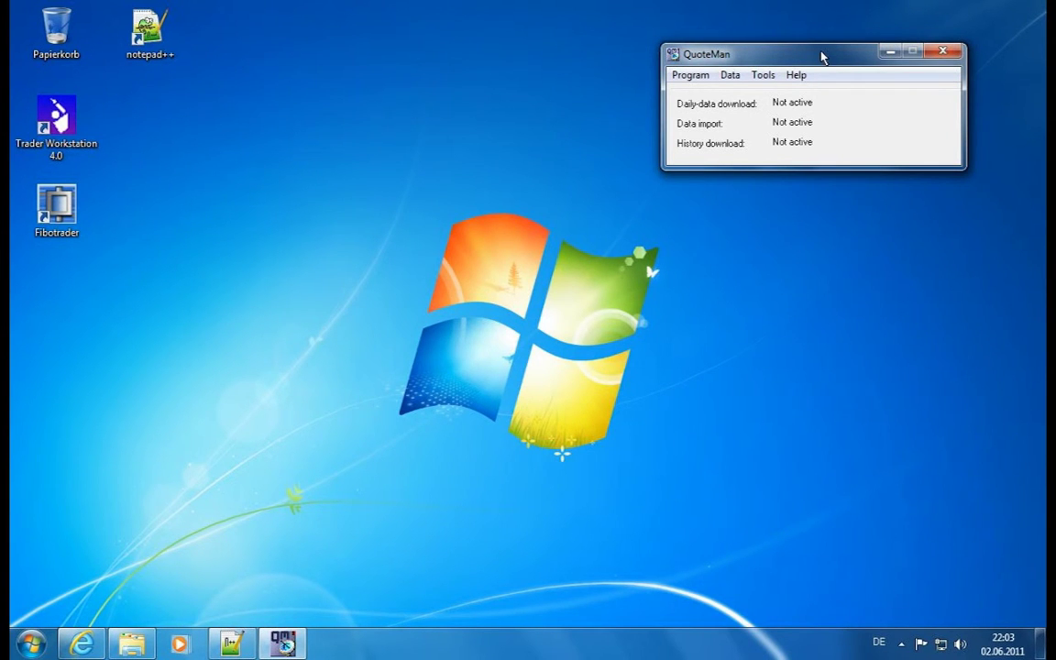
left_click(731, 76)
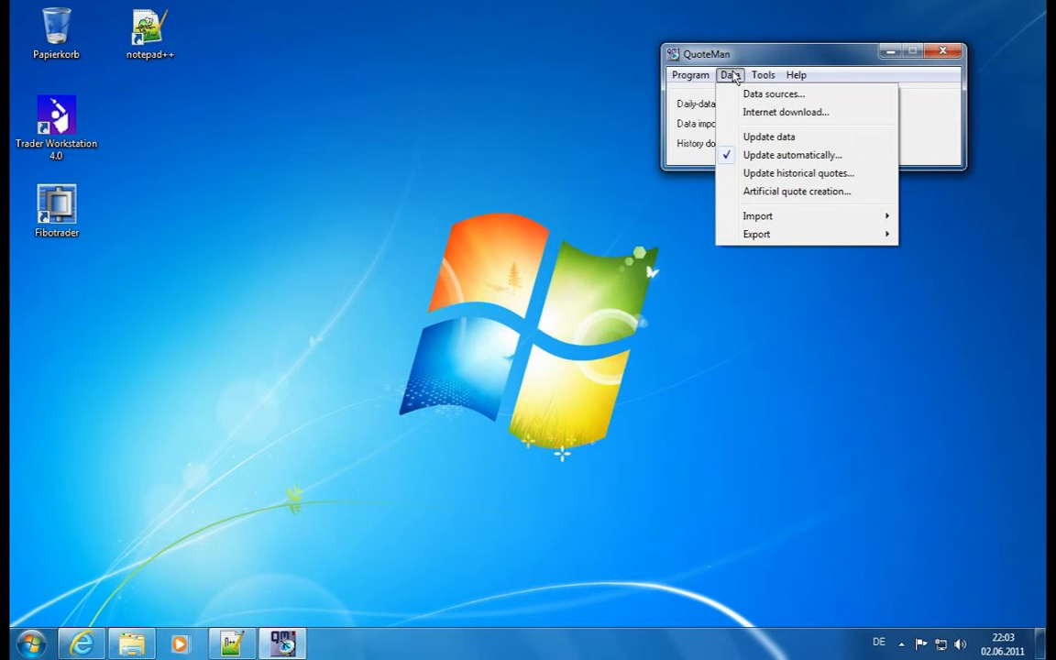
left_click(732, 75)
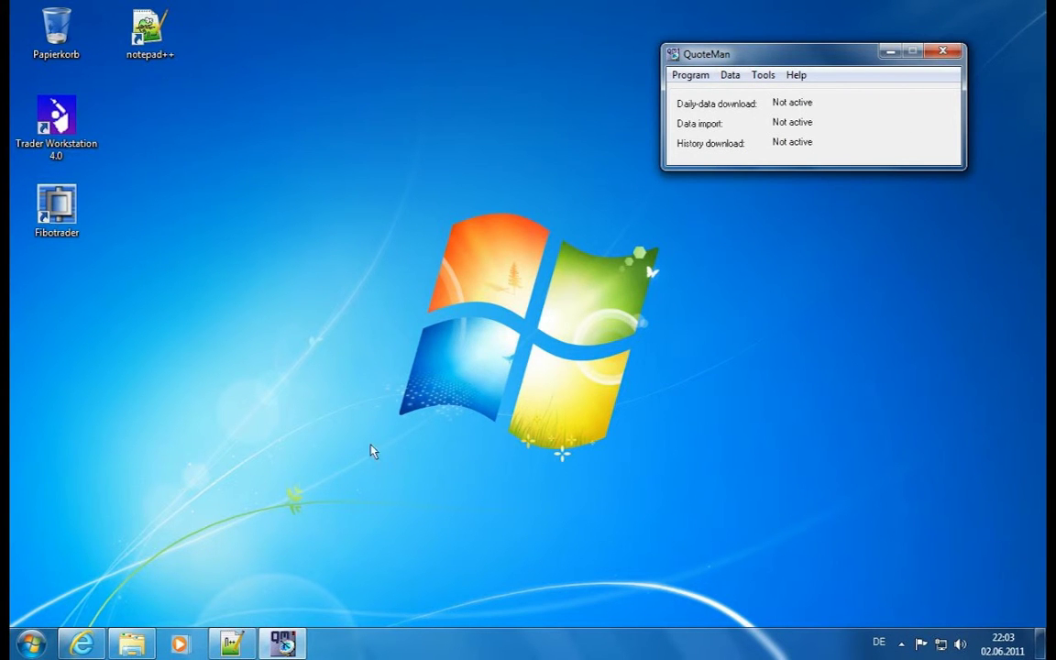
- Return to the browser and go from the Yahoo home page to Yahoo Finance
left_click(82, 645)
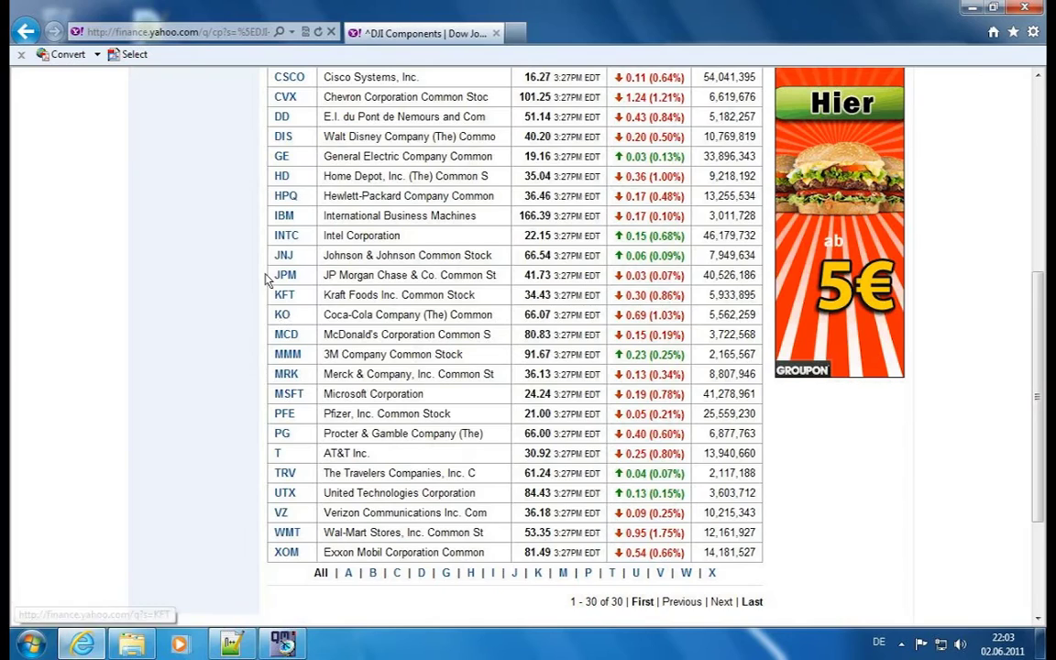
scroll(229, 268, "up", 5)
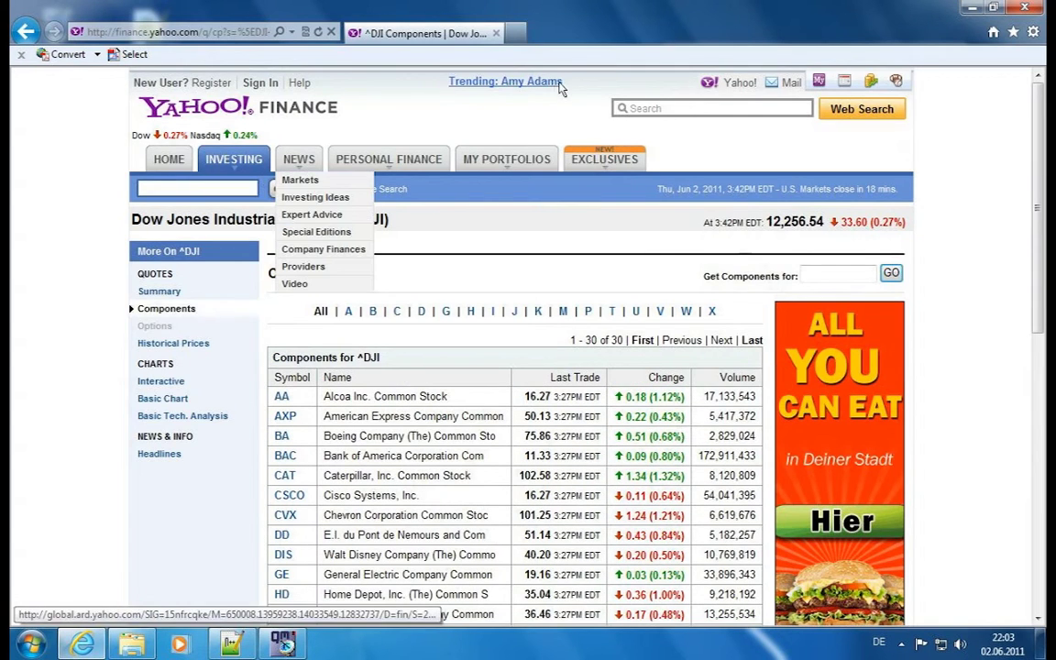
left_click(738, 83)
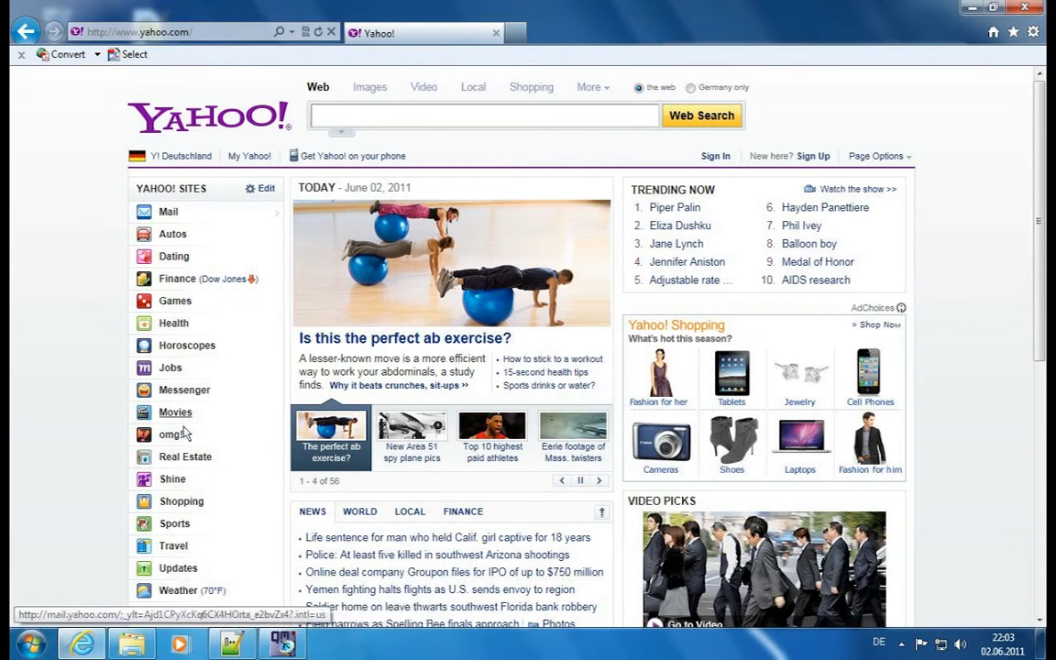
left_click(166, 286)
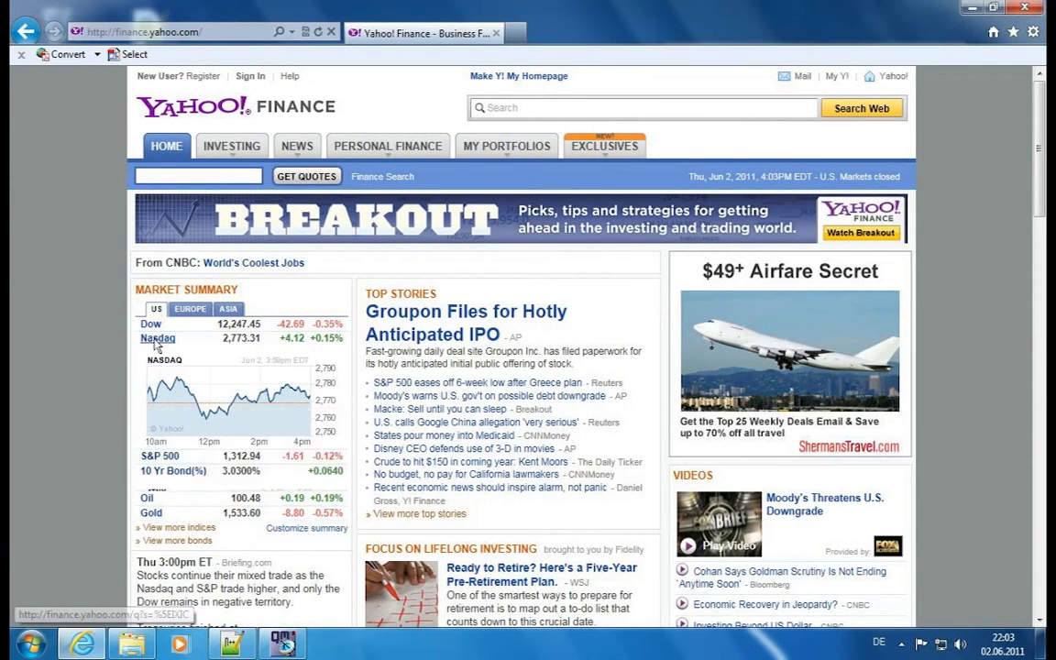
- Open the NASDAQ Composite components list and pick Adobe Systems (ADBE)
left_click(157, 339)
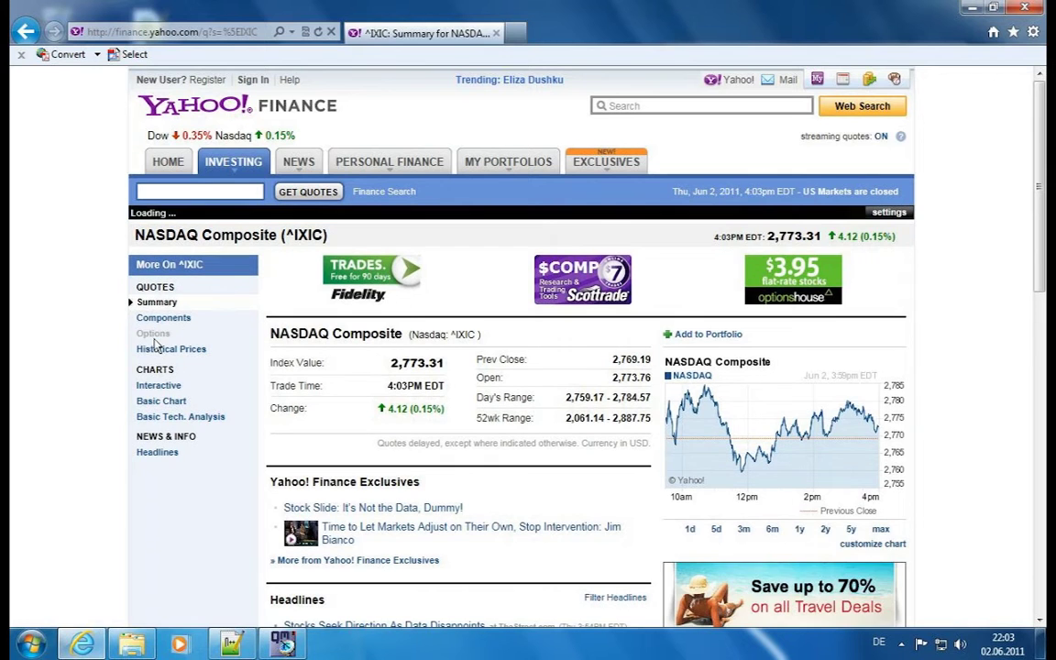
left_click(160, 321)
scroll(421, 404, "down", 2)
scroll(428, 408, "down", 3)
scroll(360, 228, "up", 5)
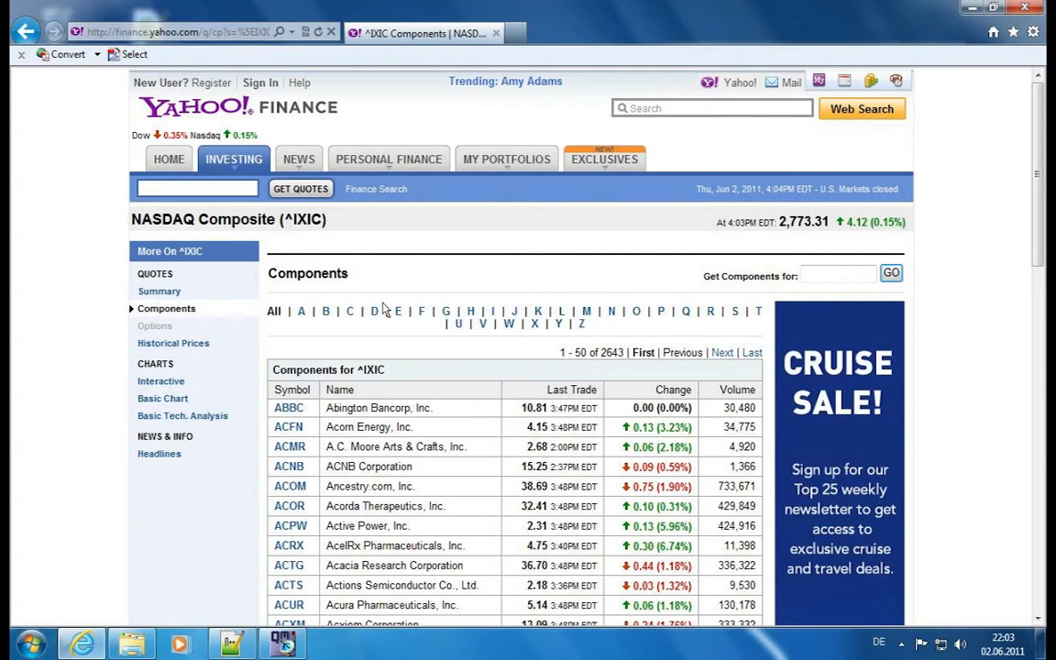
scroll(403, 399, "down", 5)
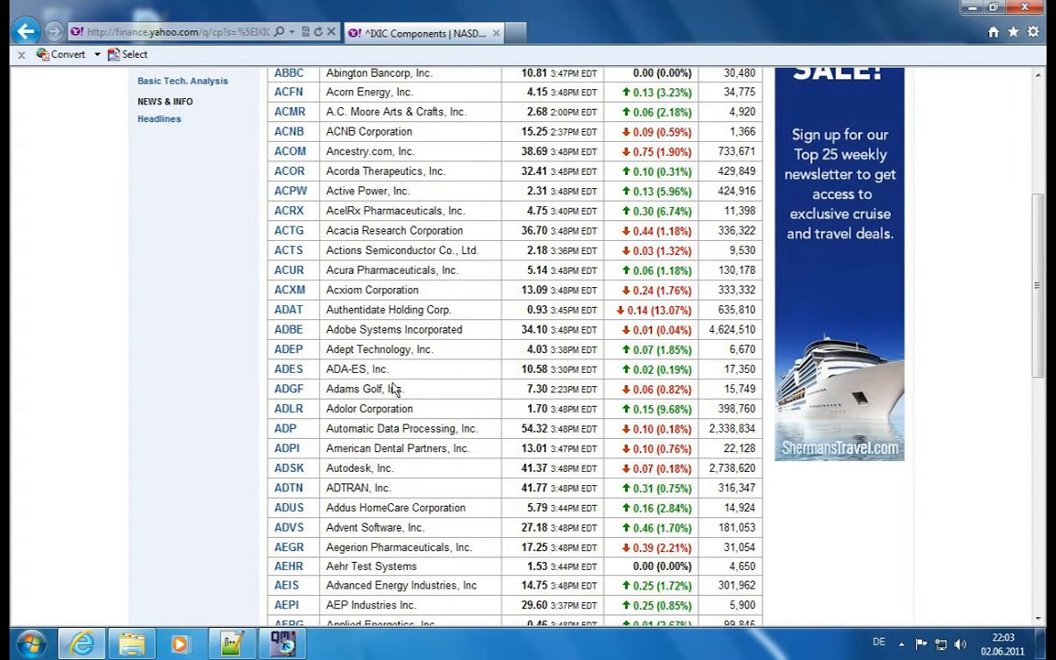
left_click(287, 332)
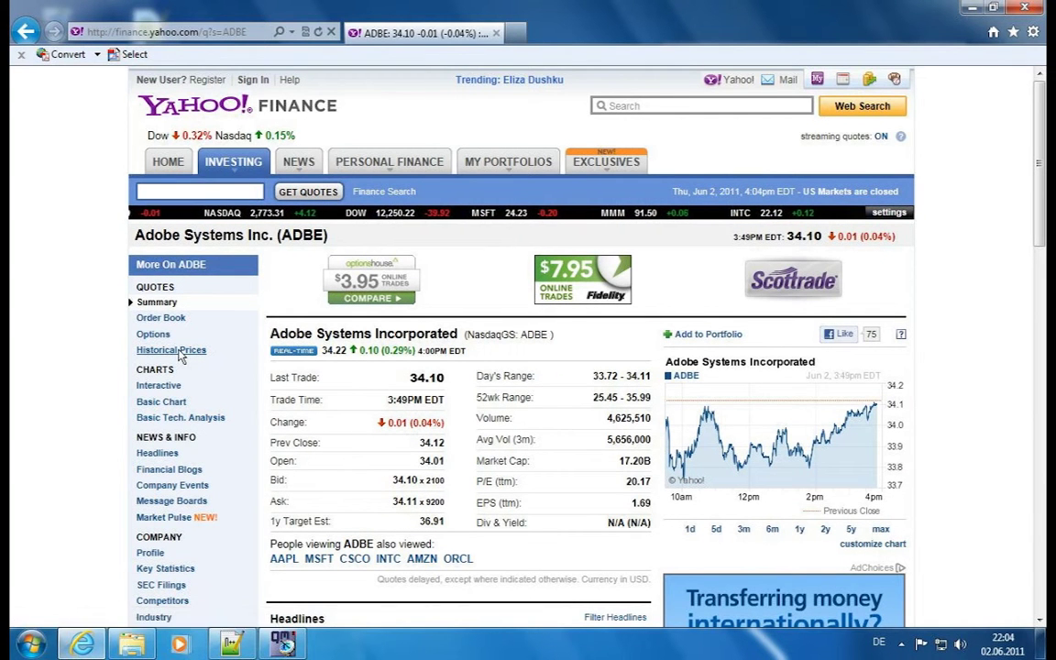
- Show ADBE's daily historical prices and confirm the Aug 14, 1986 to Jun 2, 2011 range
left_click(181, 354)
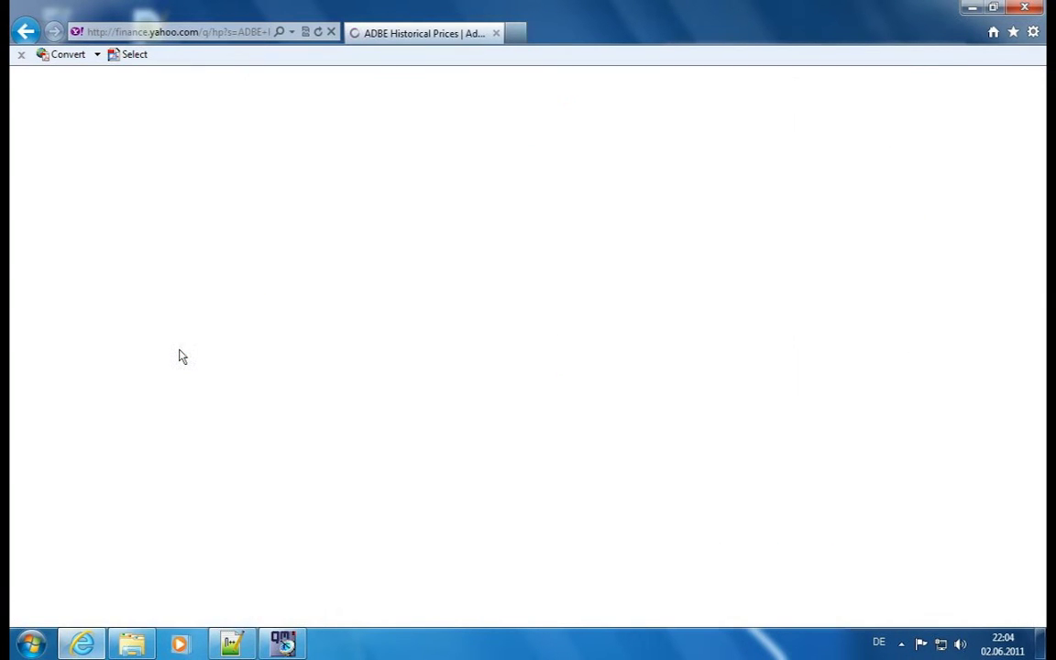
scroll(376, 468, "down", 3)
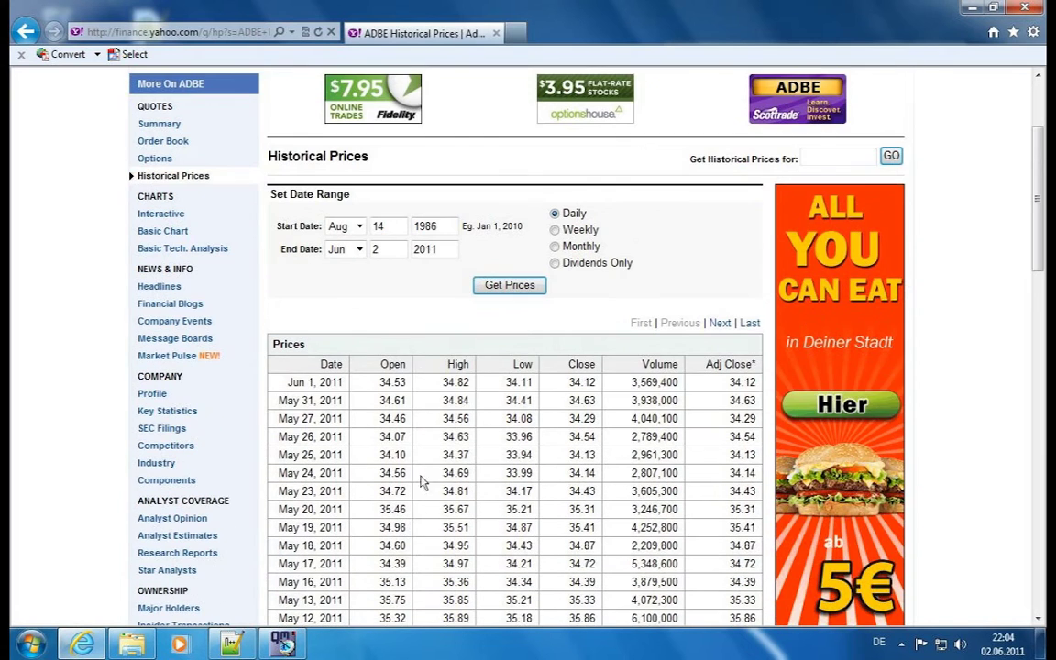
left_click(429, 234)
scroll(429, 234, "down", 7)
scroll(414, 280, "up", 6)
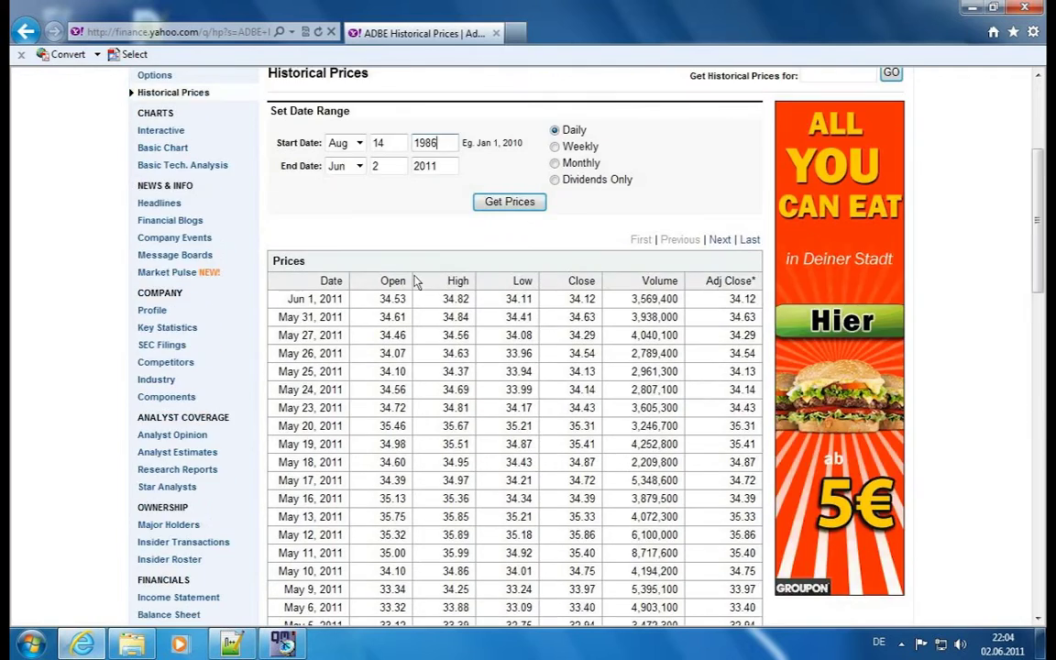
scroll(415, 280, "down", 12)
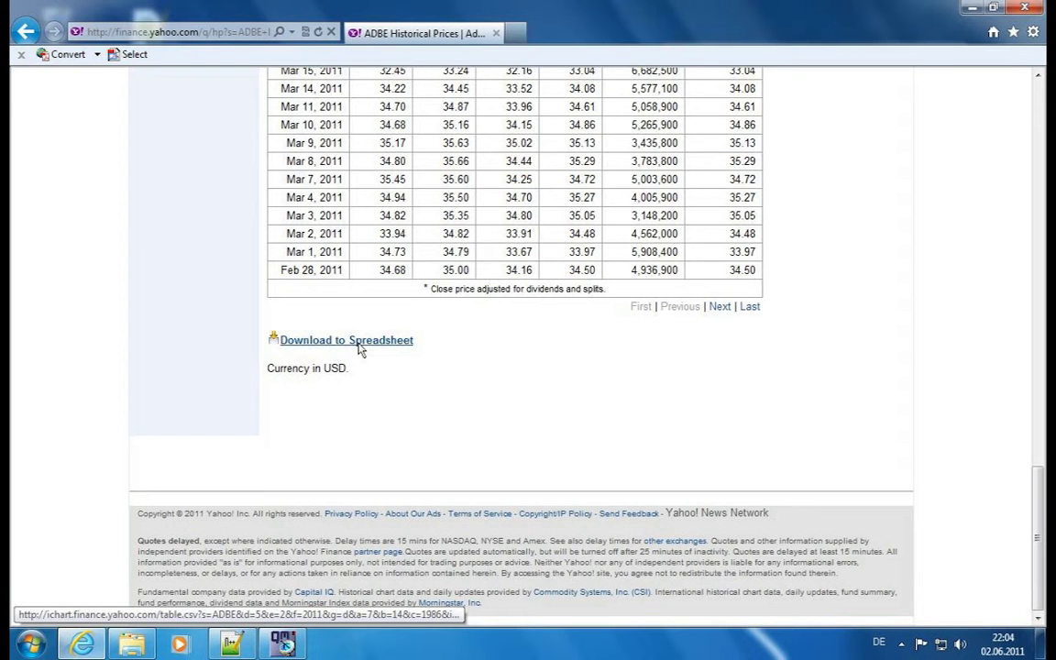
- Download ADBE's price table and save it as ADBE.csv in C:\ASCII
left_click(360, 342)
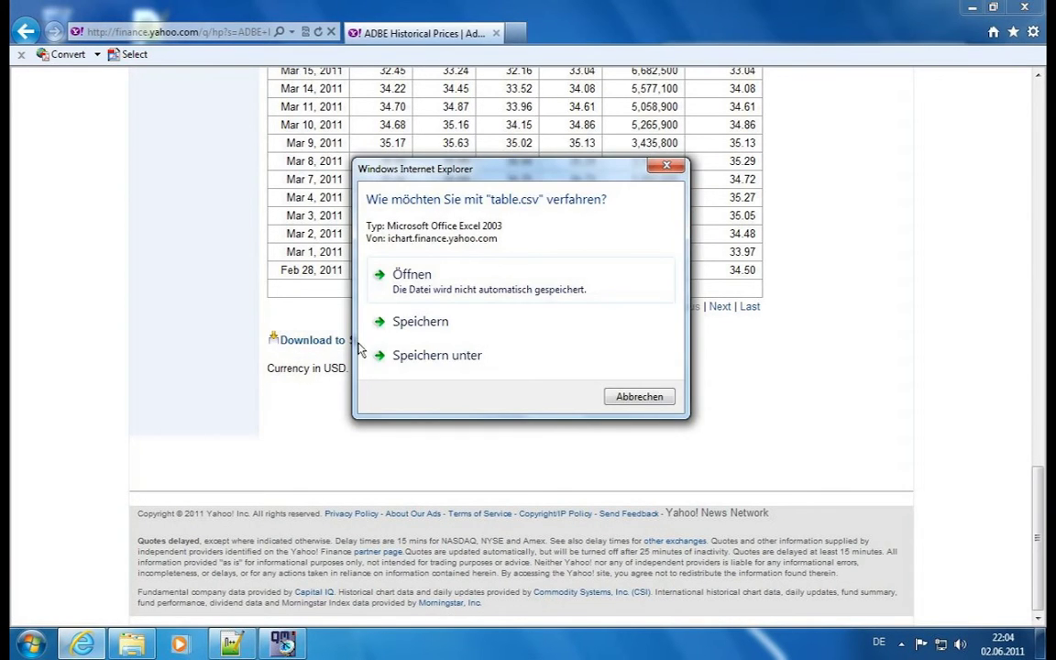
left_click(444, 357)
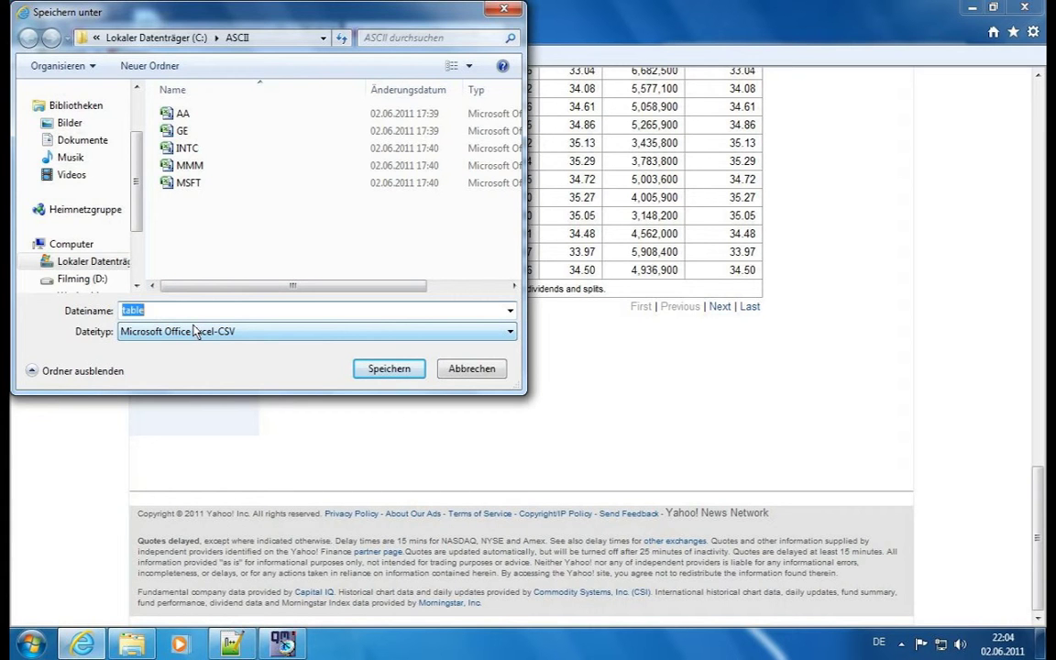
left_click_drag(137, 12, 502, 240)
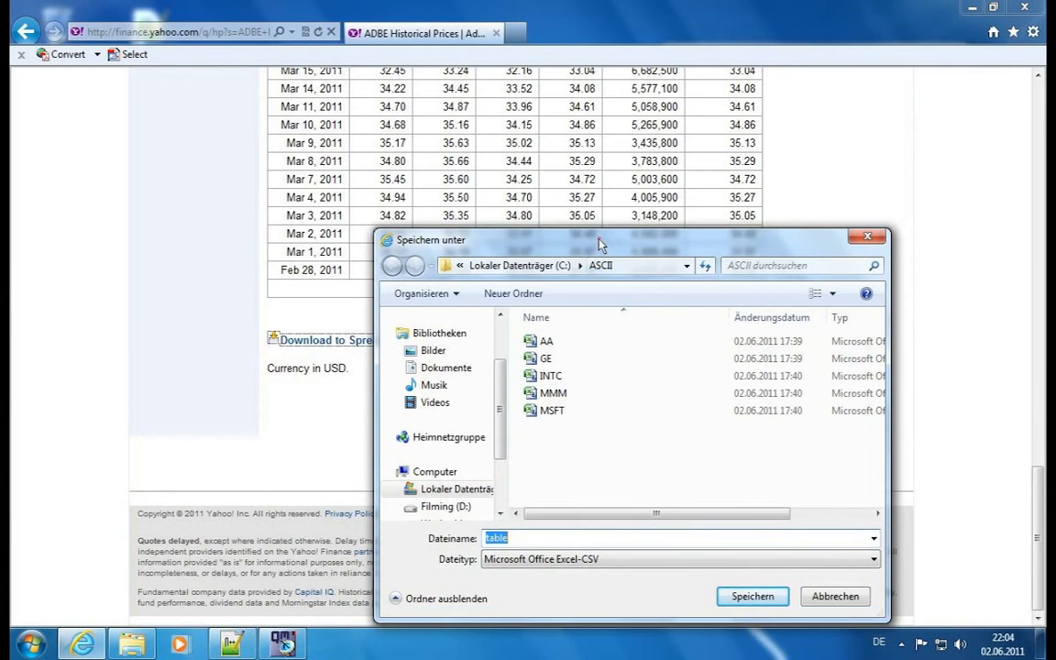
left_click_drag(601, 244, 621, 232)
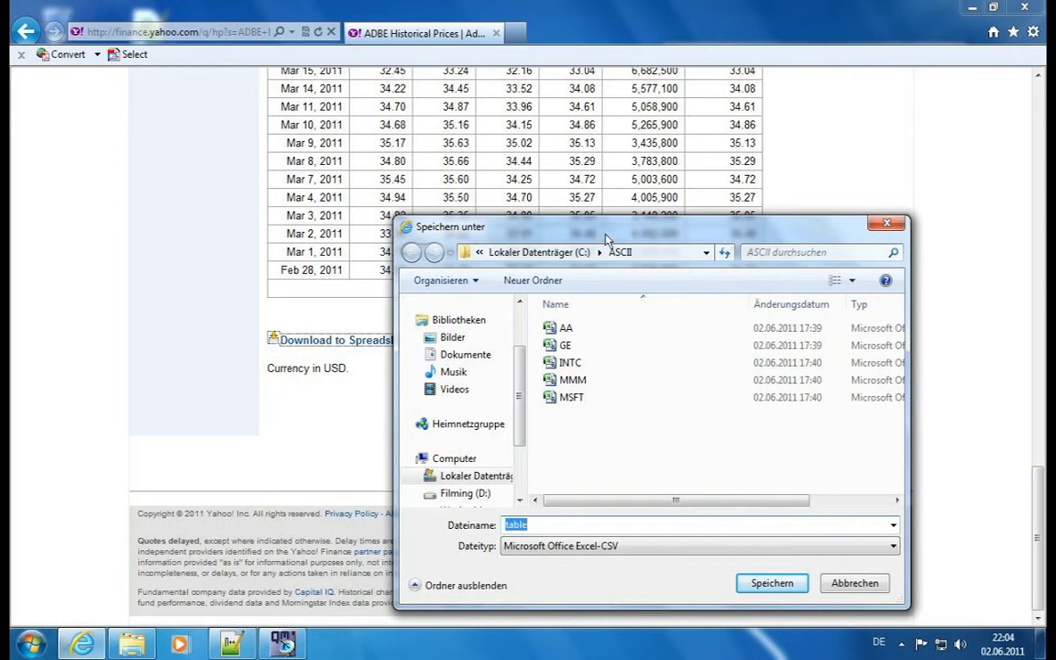
type("ADBE")
left_click(768, 584)
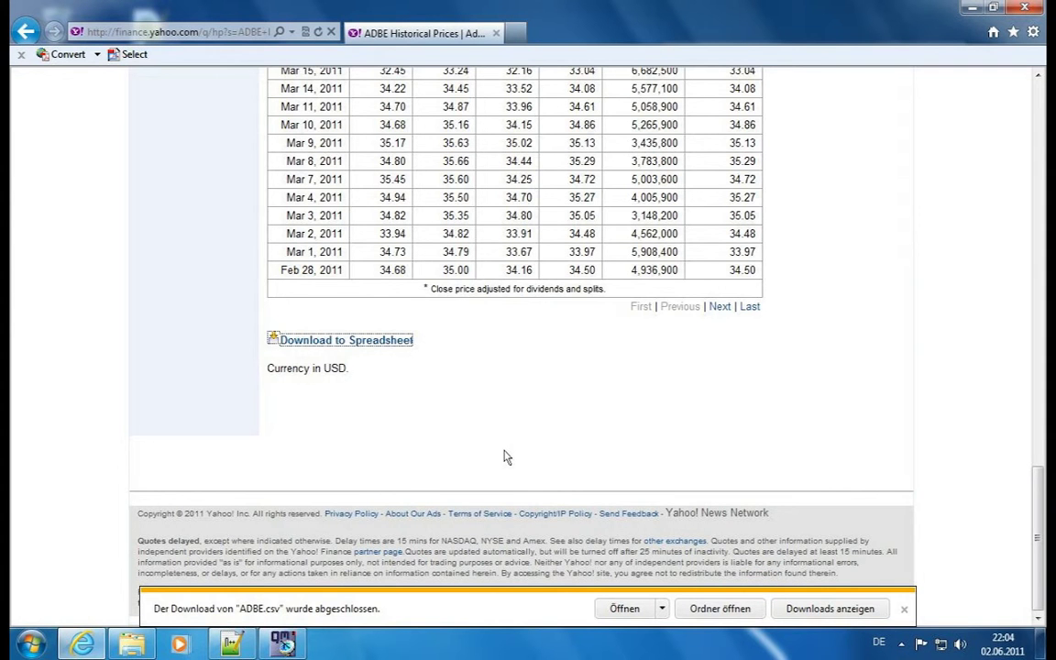
- Minimise the browser and open QuoteMan's Data > Import > ASCII file (TXT, CSV) dialog
left_click(975, 10)
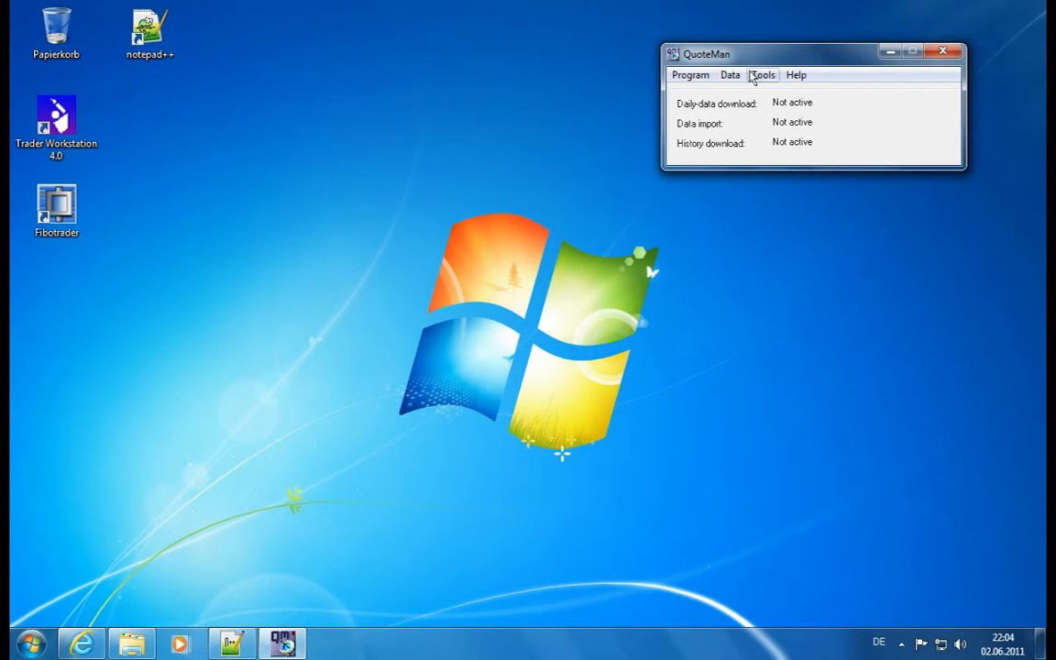
left_click_drag(771, 61, 659, 75)
left_click(620, 89)
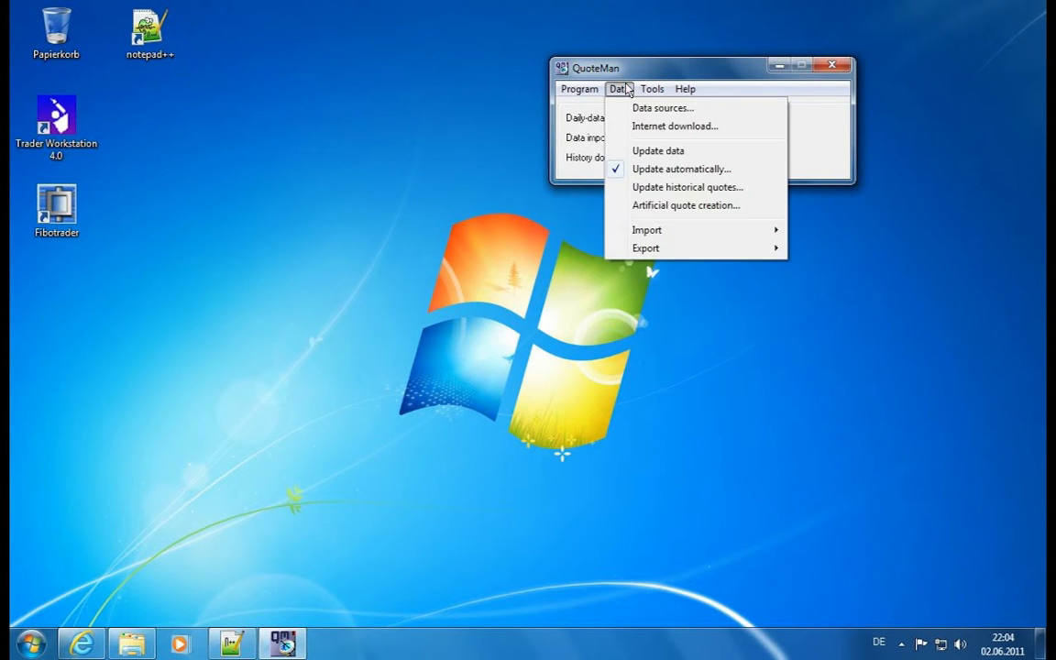
mouse_move(666, 234)
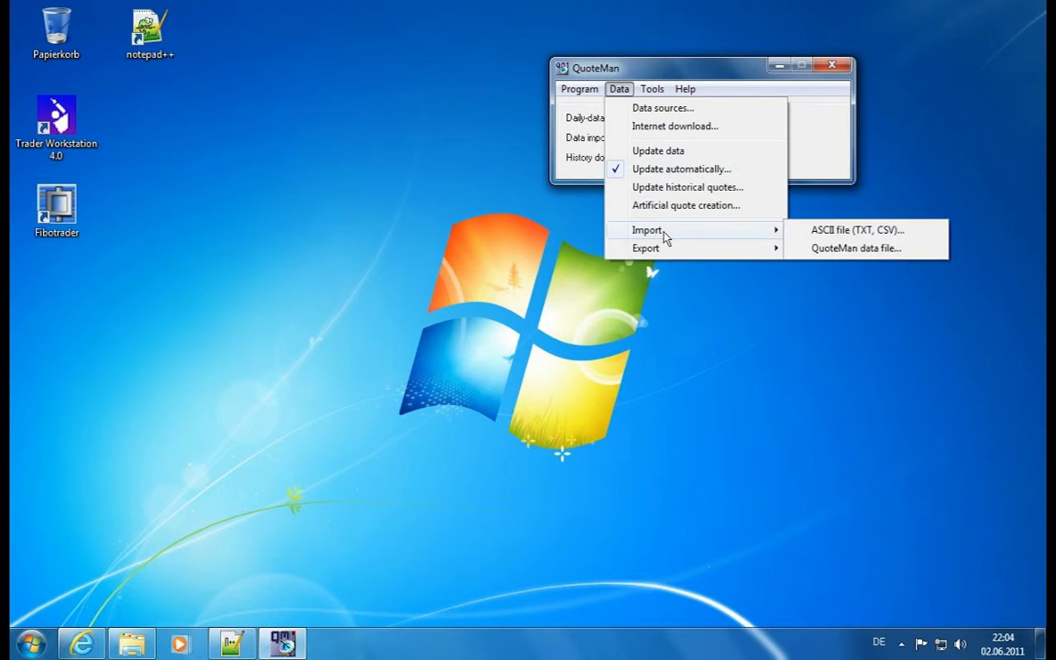
left_click(897, 231)
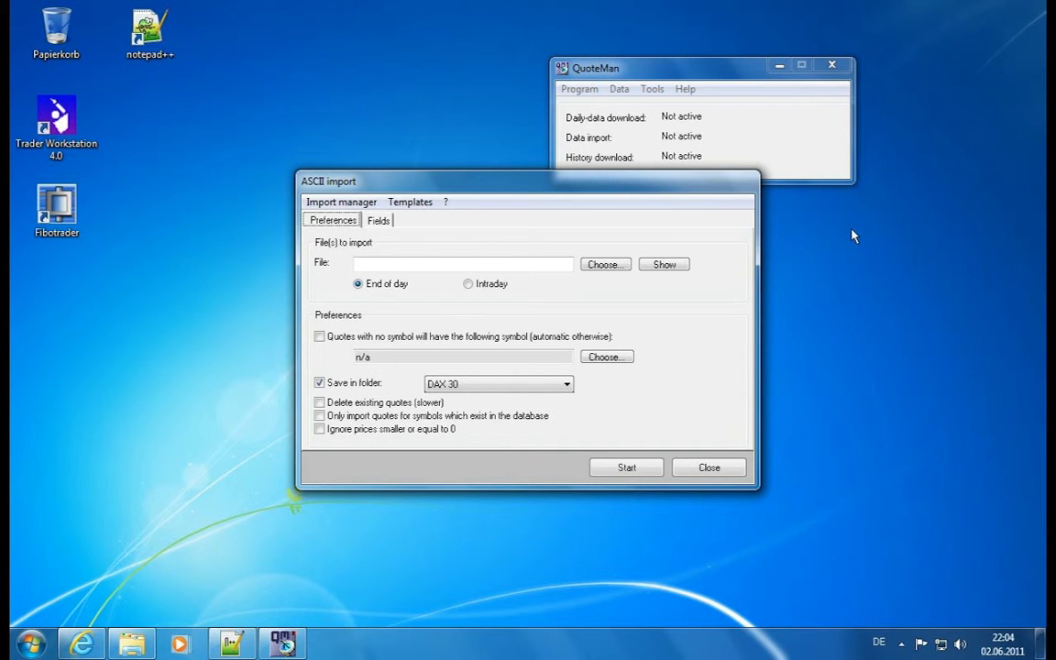
- Choose C:\ASCII\ADBE.csv as the end-of-day file to import
left_click(592, 271)
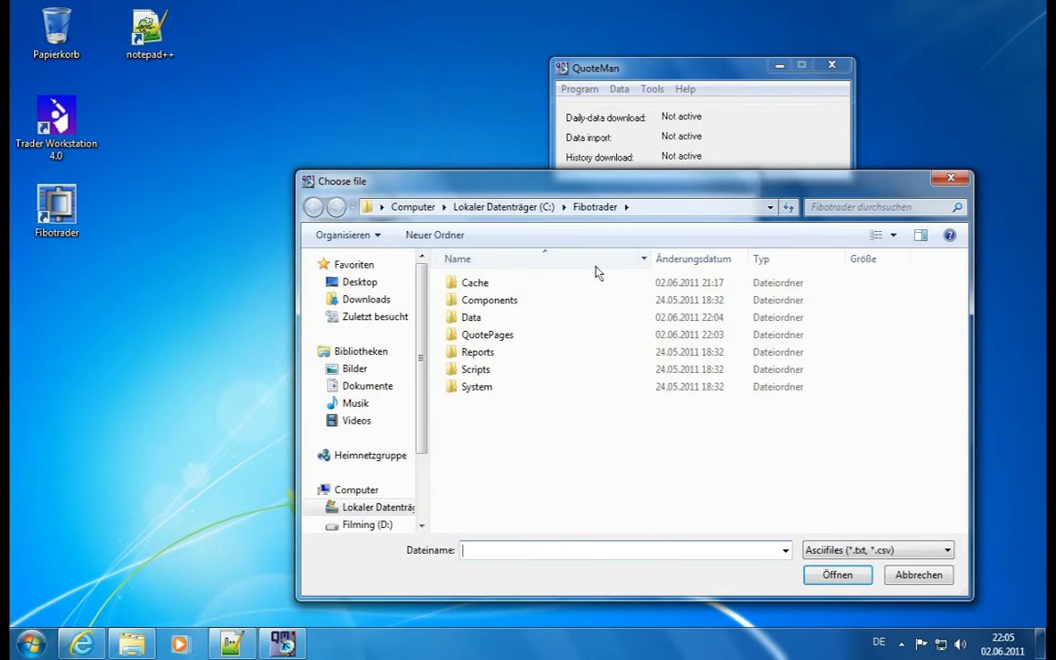
left_click(536, 208)
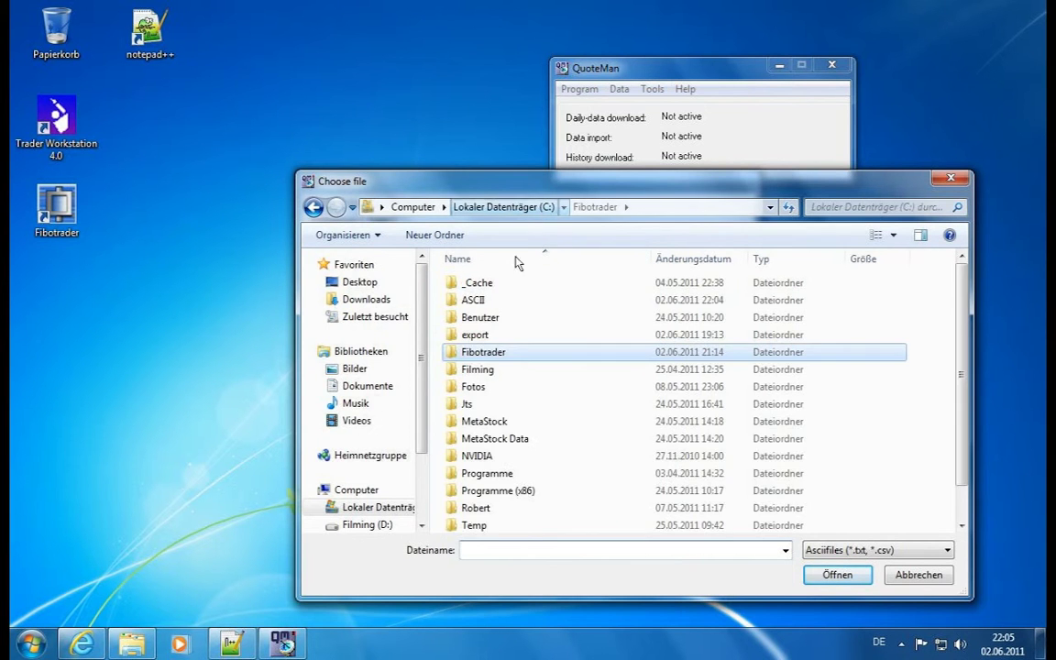
double_click(477, 300)
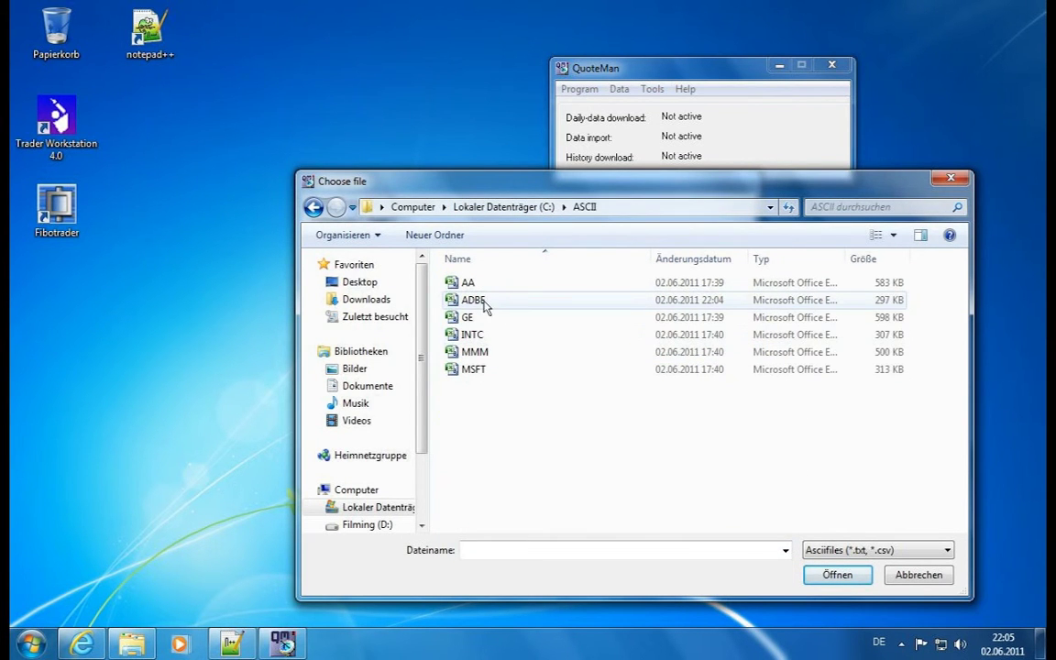
double_click(487, 301)
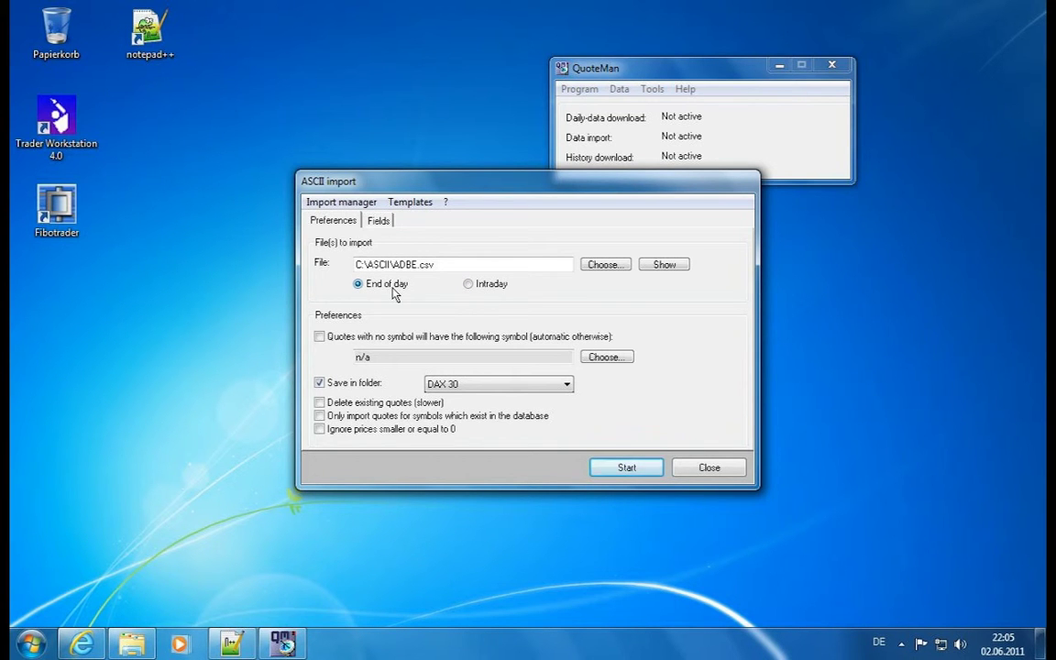
double_click(448, 266)
left_click(471, 266)
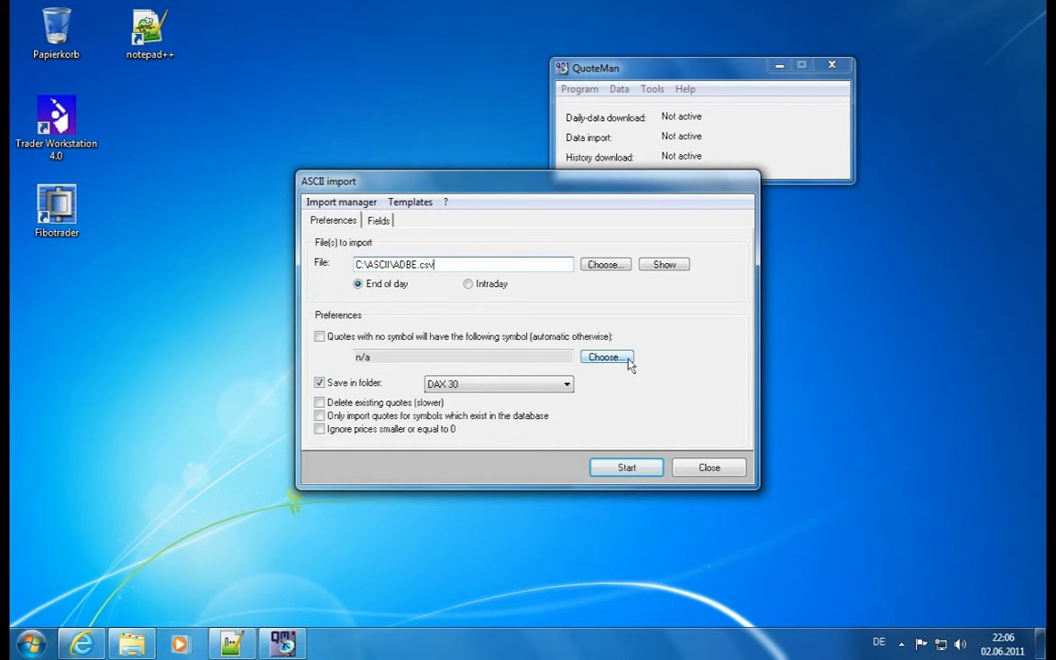
mouse_move(437, 265)
left_mouse_down()
mouse_move(390, 265)
mouse_move(417, 272)
left_mouse_up()
left_click(397, 266)
left_click(436, 272)
left_click_drag(393, 266, 417, 269)
left_click(439, 270)
left_click_drag(613, 183, 573, 199)
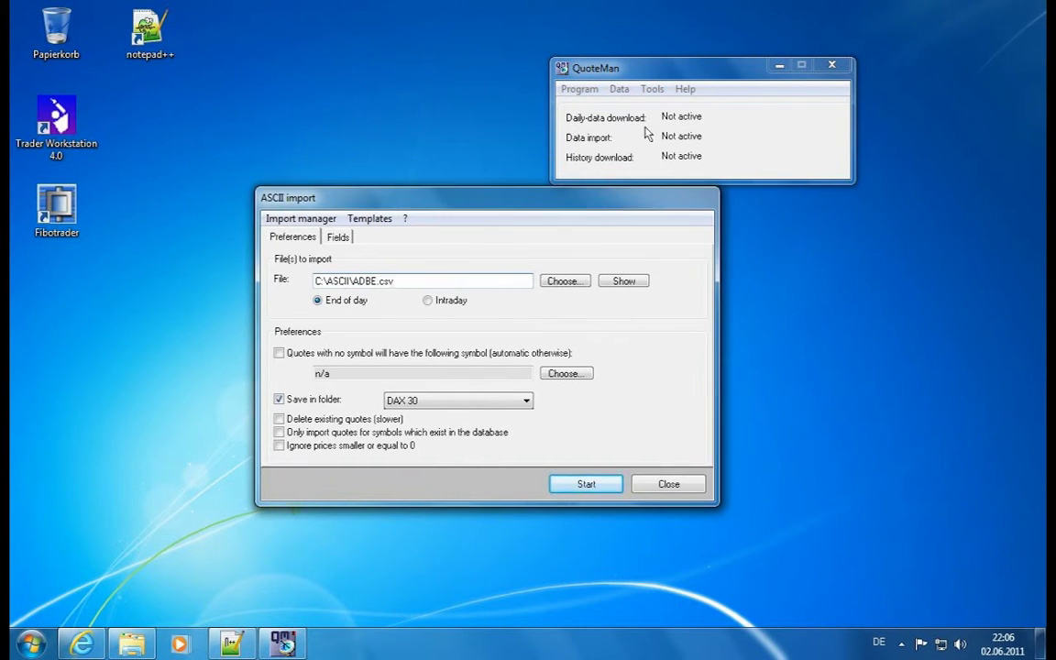
- Search 'adbe' in Securities administration, confirm Adobe Systems Inc has 0 records, then minimise it
left_click(653, 89)
left_click(677, 109)
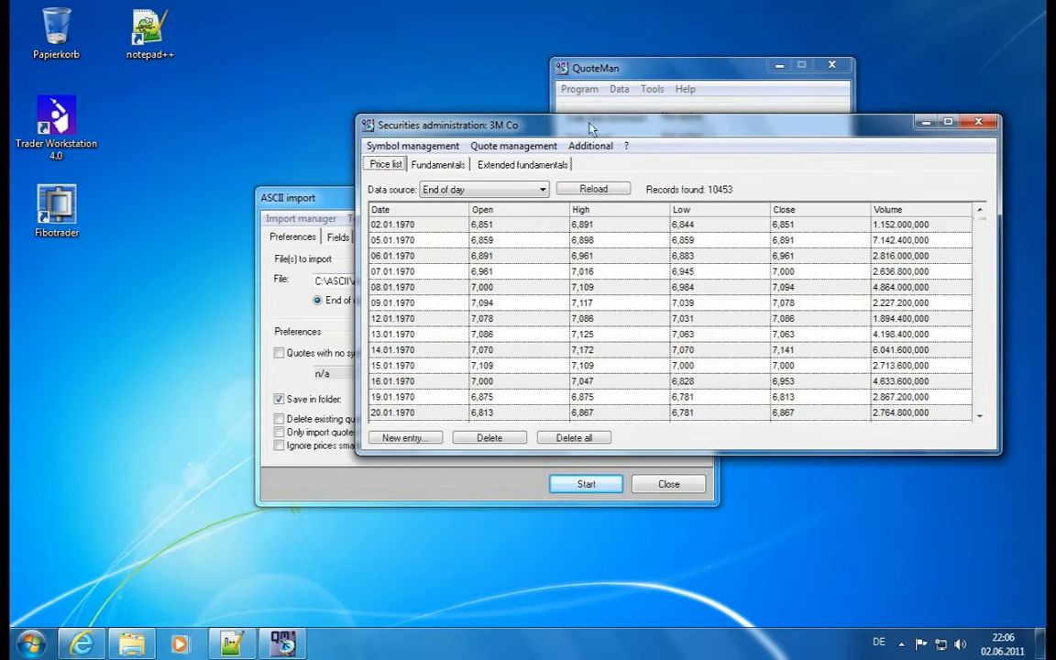
left_click(401, 147)
left_click(405, 164)
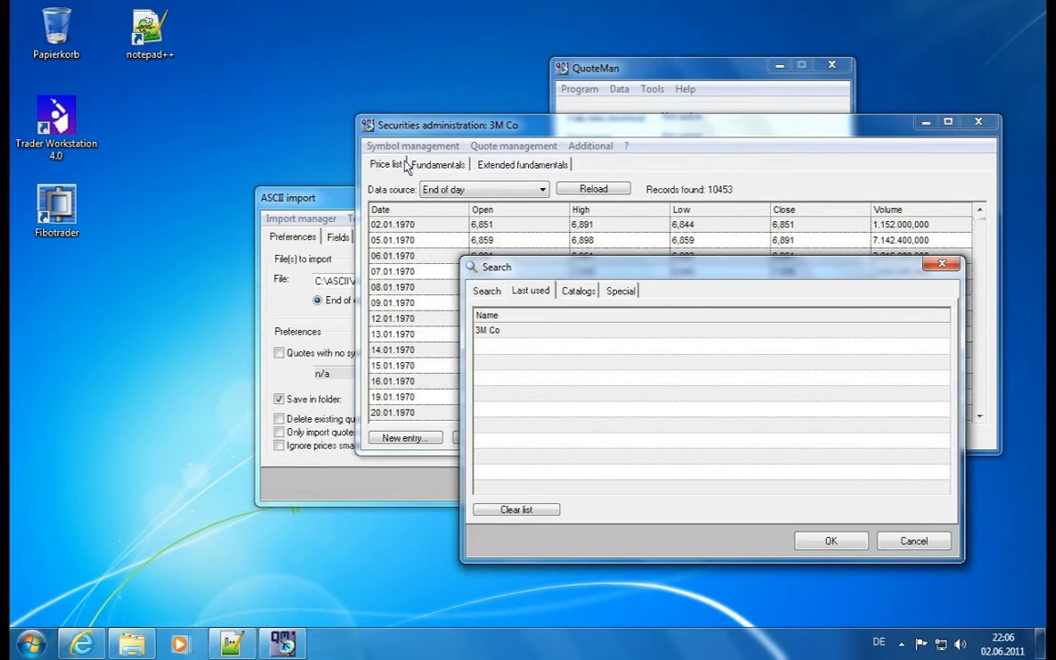
left_click(472, 291)
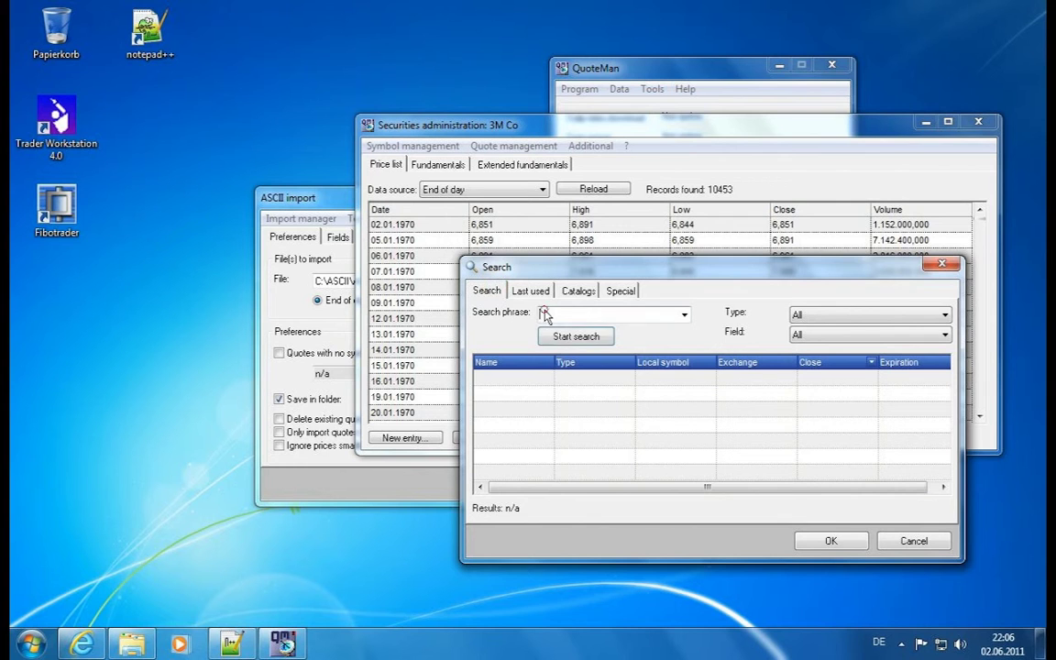
type("adbe")
key("Return")
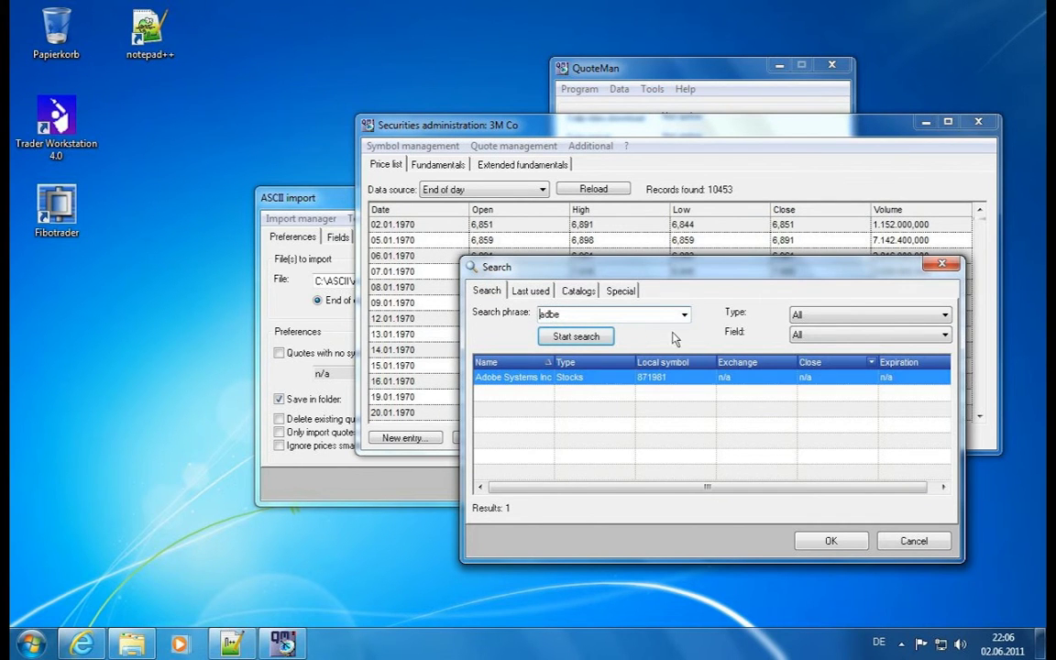
double_click(535, 377)
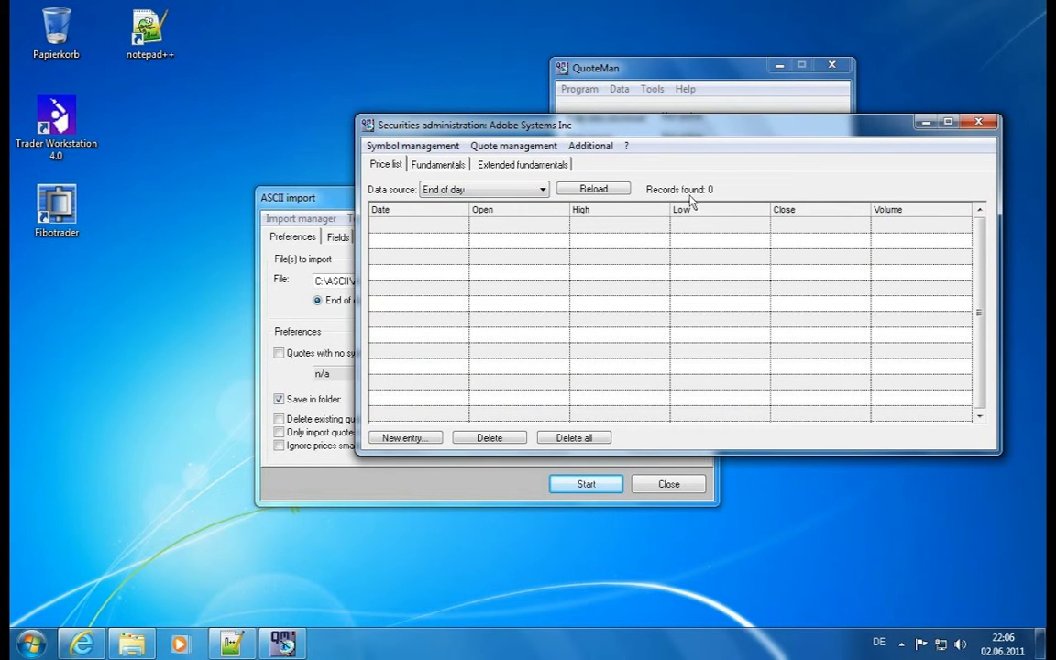
left_click(926, 124)
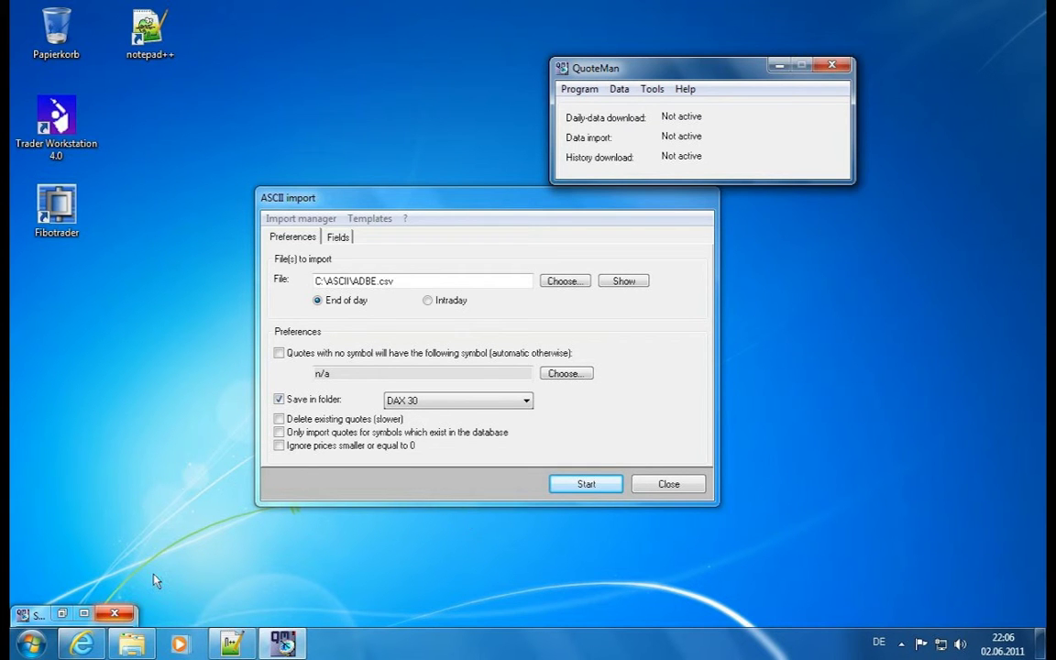
- Close Securities administration and set the import's Save in folder to My portfolio
left_click(84, 613)
left_click(979, 121)
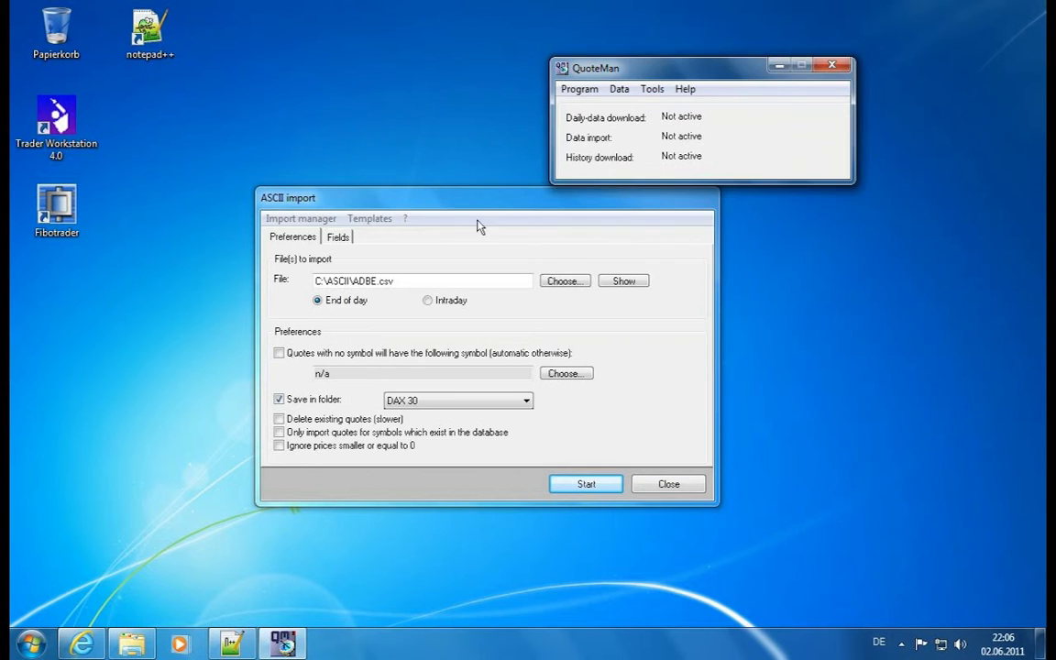
left_click_drag(469, 206, 487, 222)
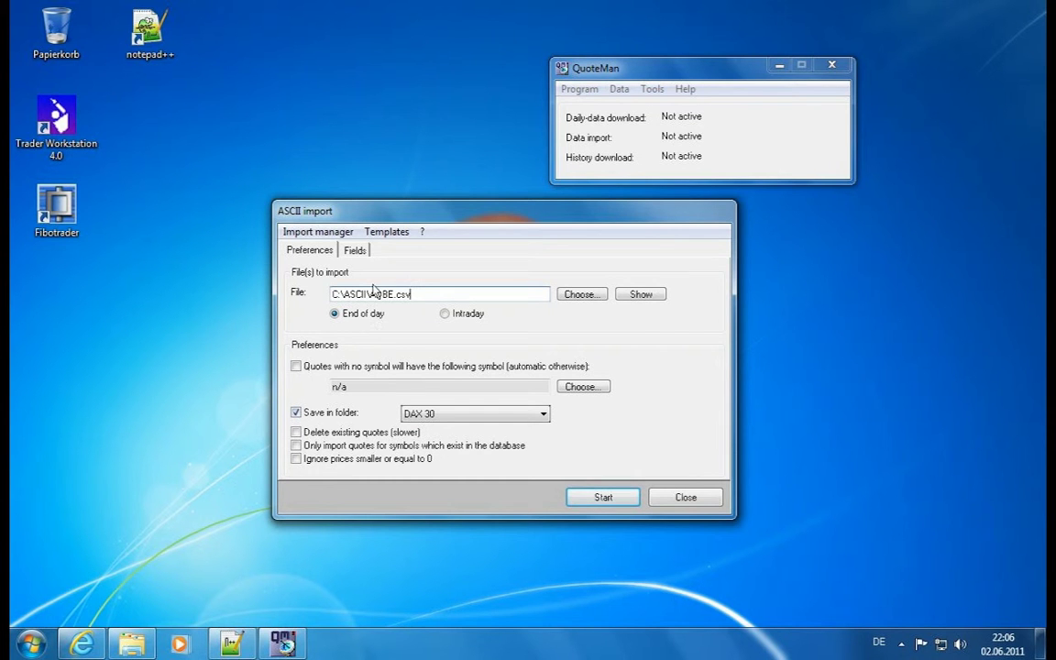
left_click(429, 414)
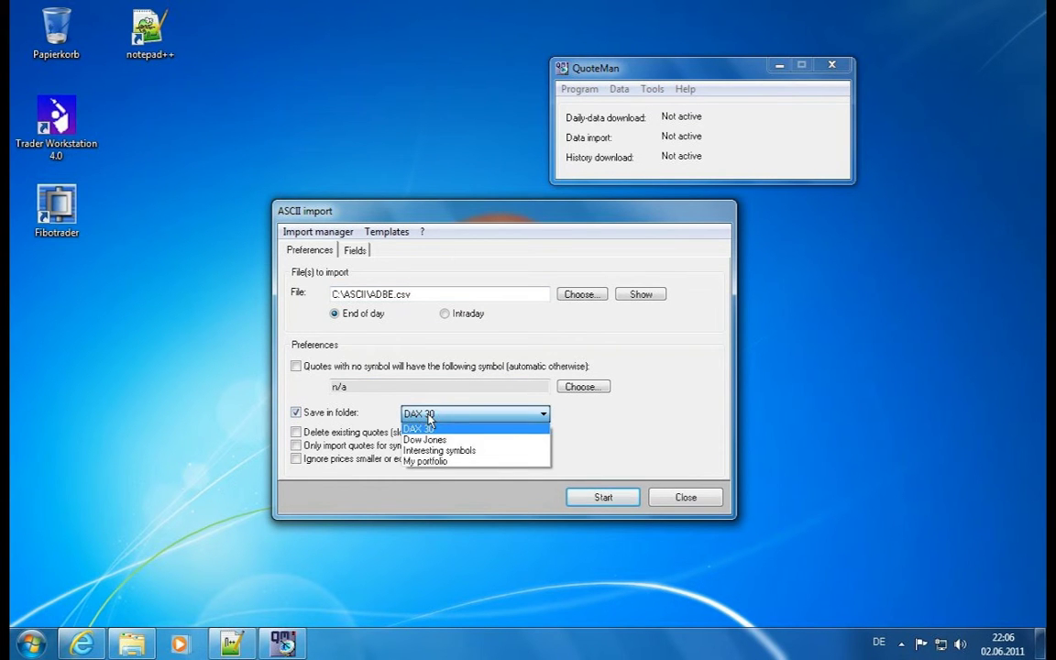
left_click(431, 461)
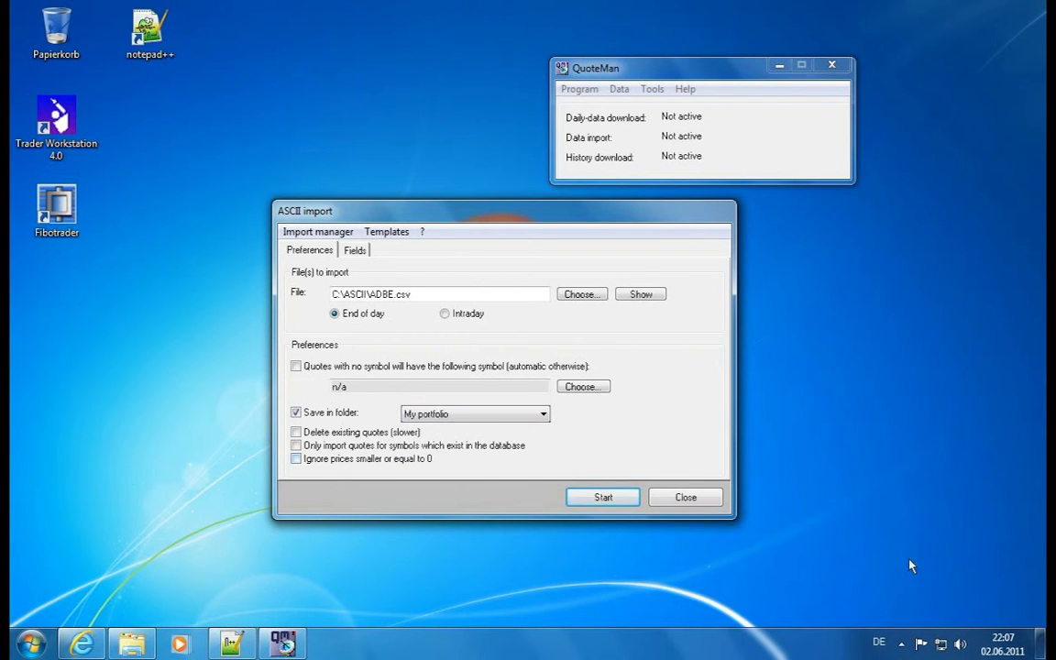
left_click(902, 643)
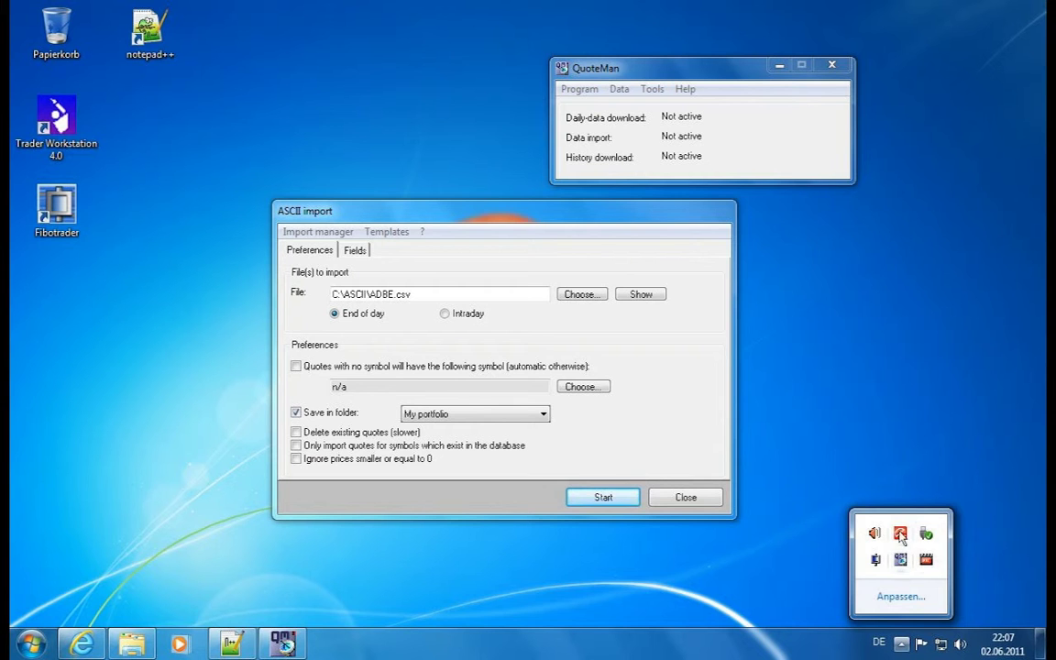
left_click(876, 558)
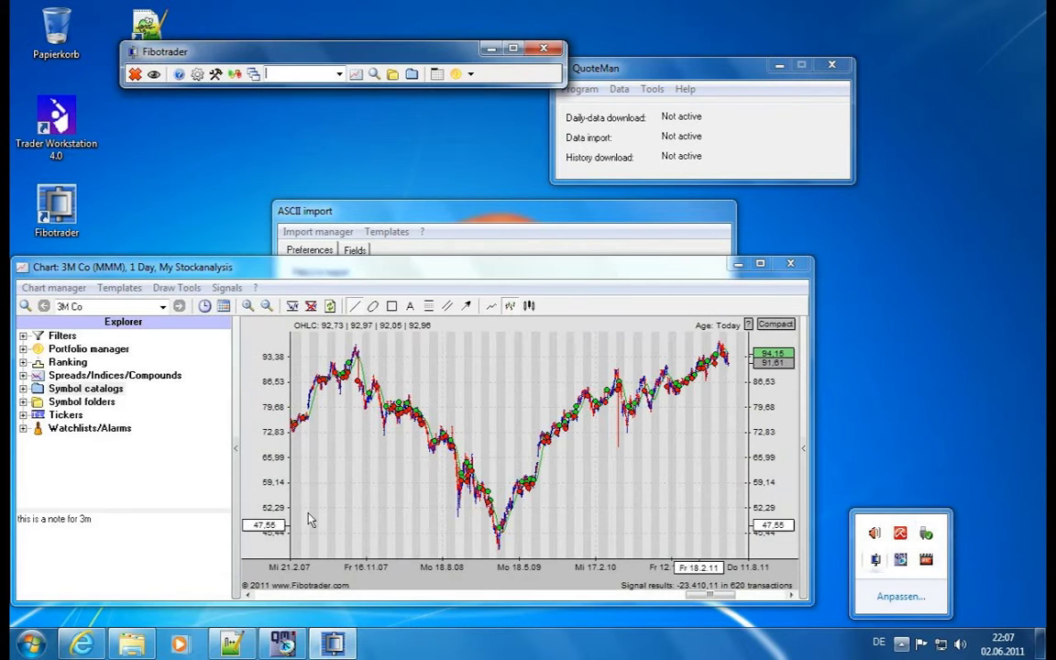
left_click(24, 402)
left_click(101, 455)
left_click(103, 455)
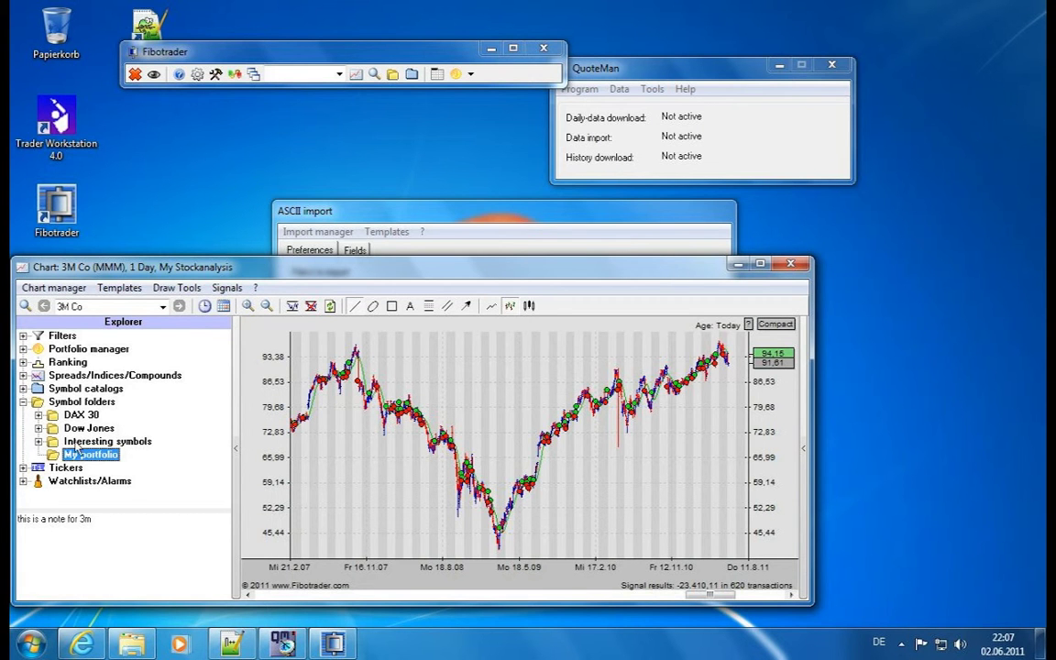
left_click(491, 50)
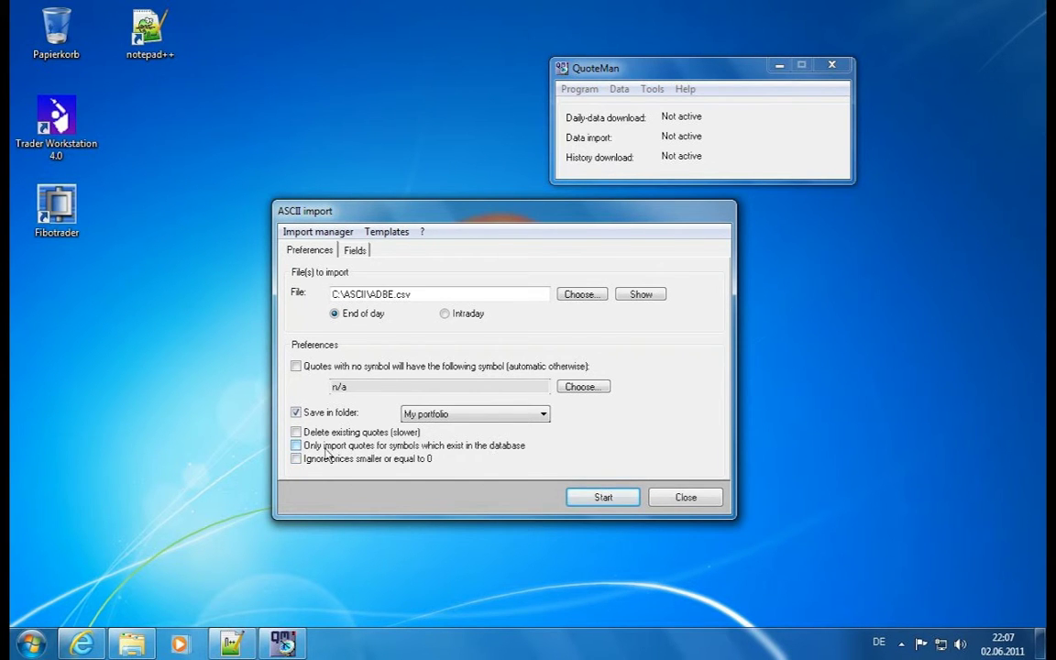
left_click_drag(371, 300, 413, 301)
left_click(372, 300)
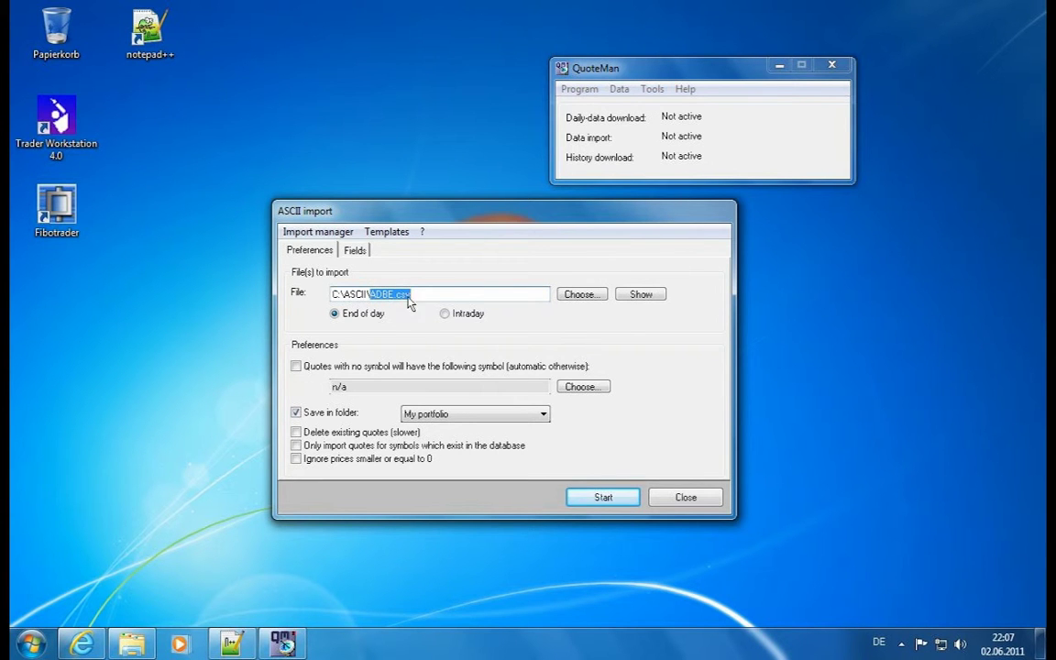
left_click(423, 301)
left_click_drag(490, 222, 466, 223)
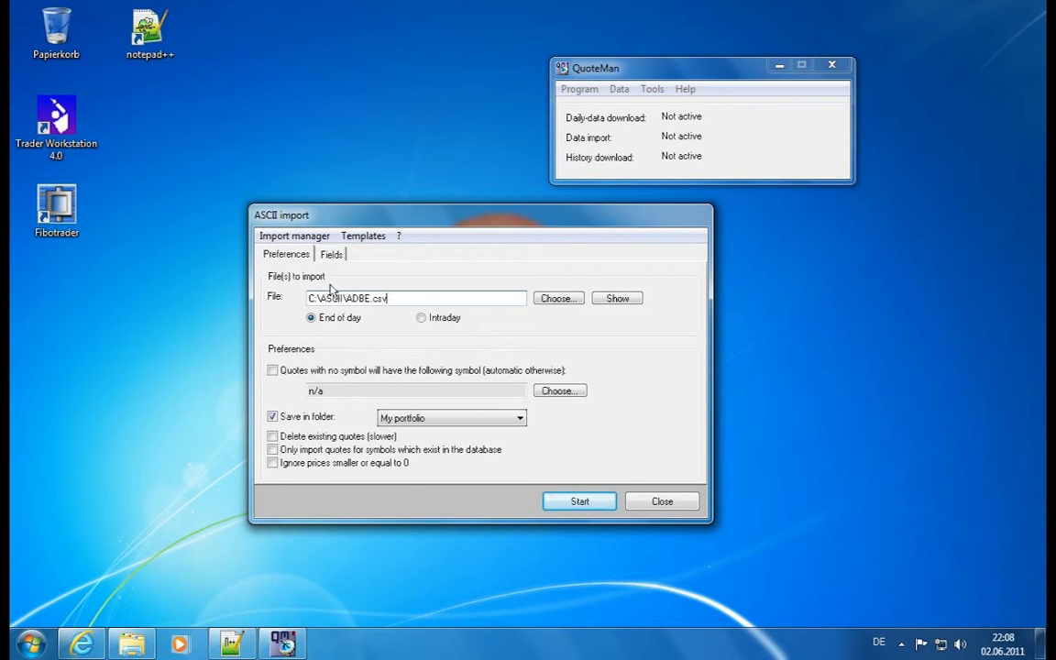
- Auto-detect fields, review the separator and yyyy-mm-dd date format, then return to Preferences
left_click(331, 256)
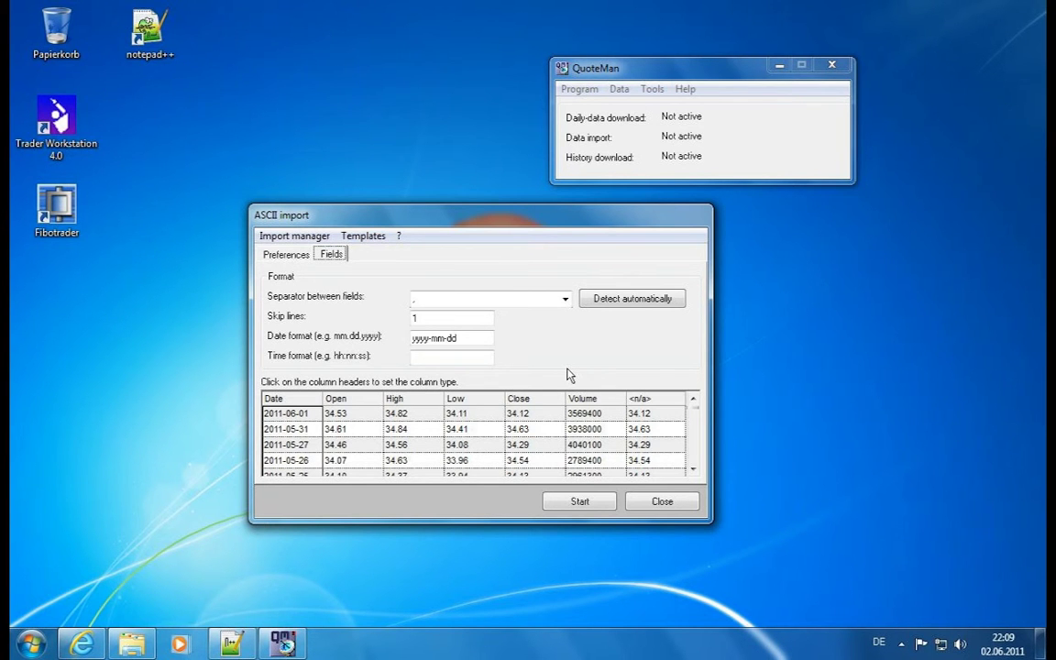
left_click(623, 302)
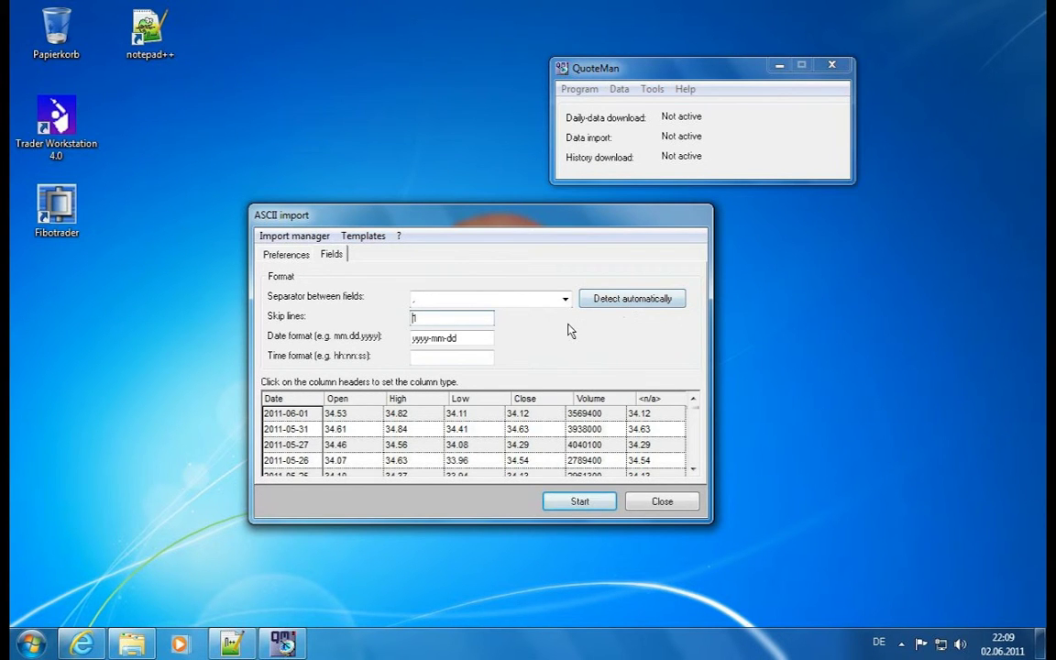
left_click_drag(715, 524, 759, 560)
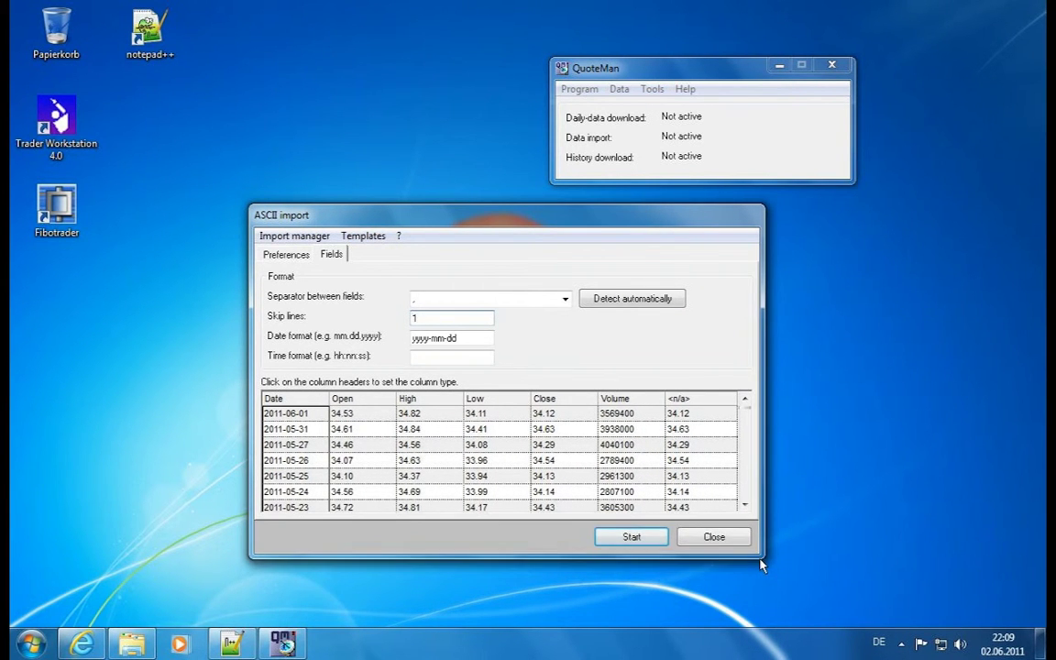
left_click(416, 298)
double_click(468, 339)
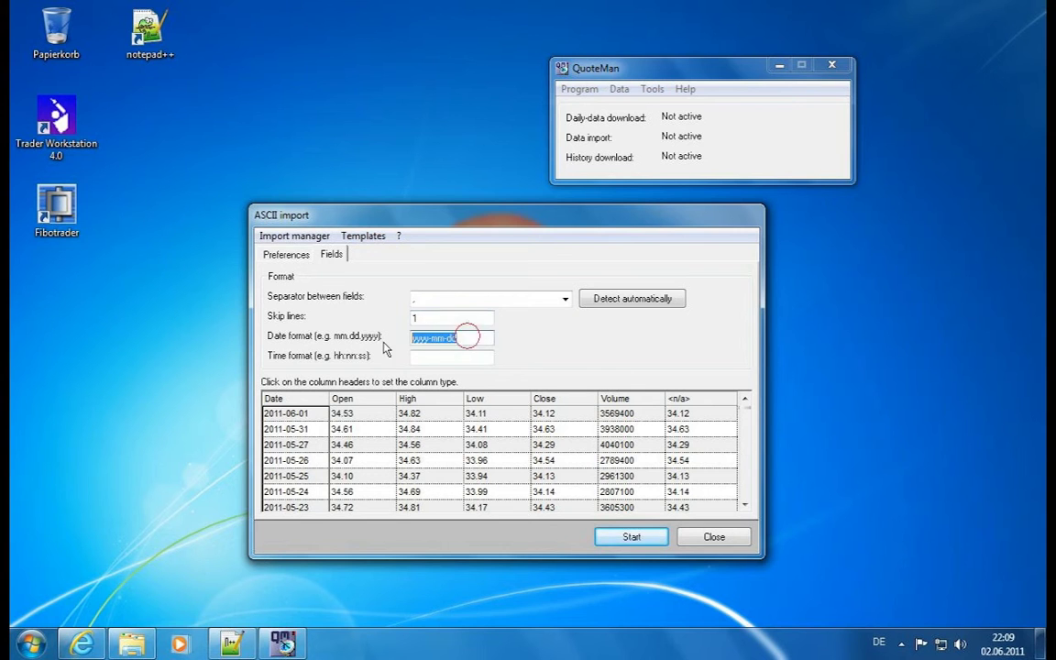
left_click(437, 364)
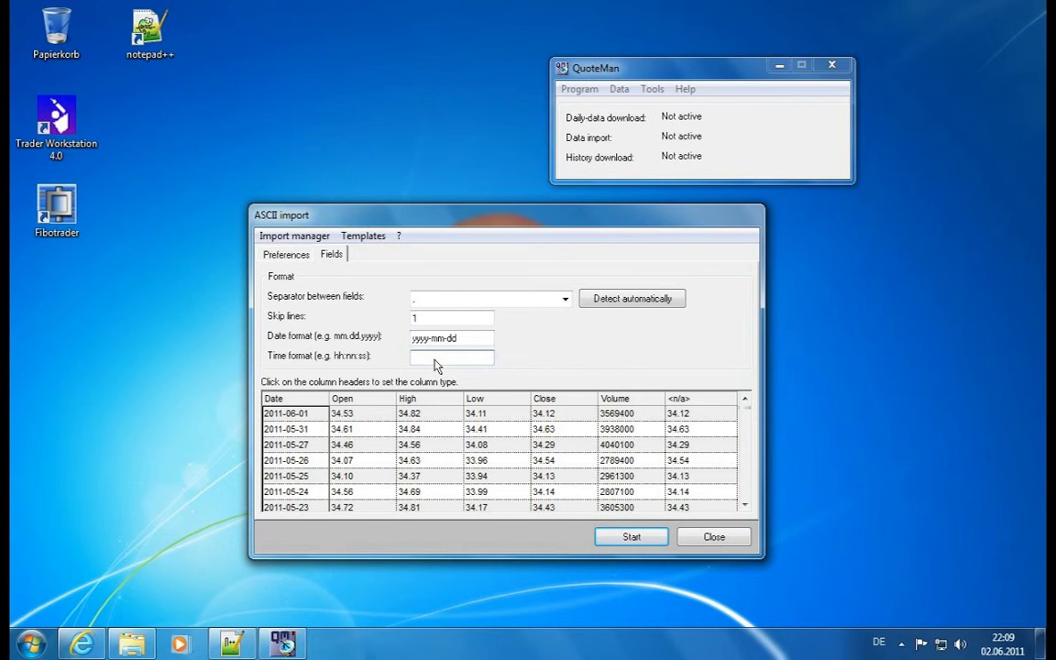
left_click(275, 256)
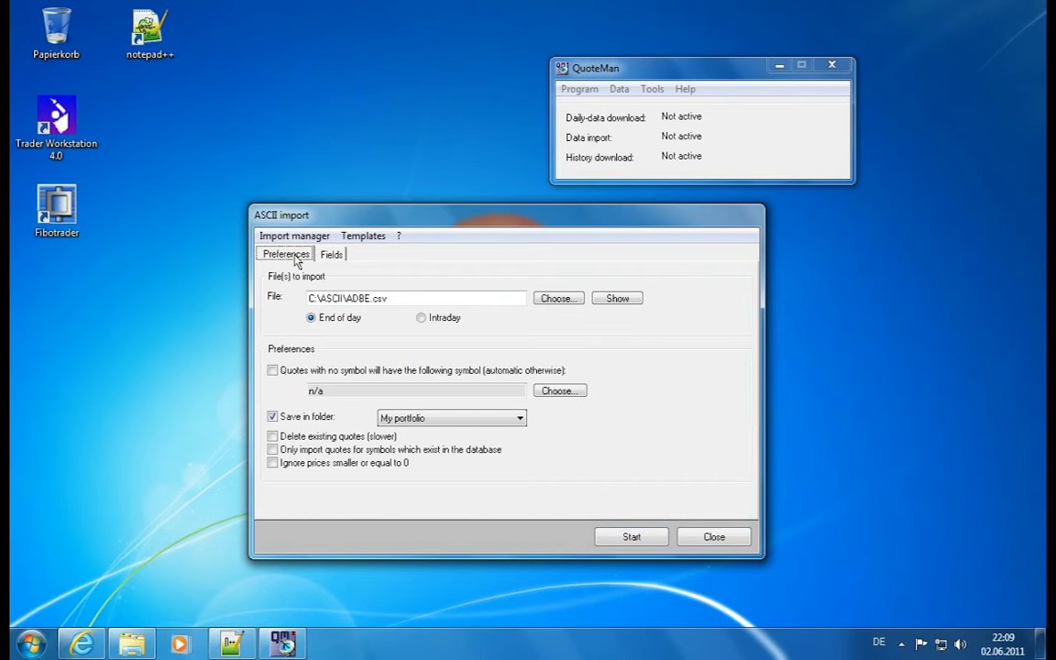
- Open ADBE.csv in Excel and bring QuoteMan's Fields settings back in front beside it
left_click(629, 302)
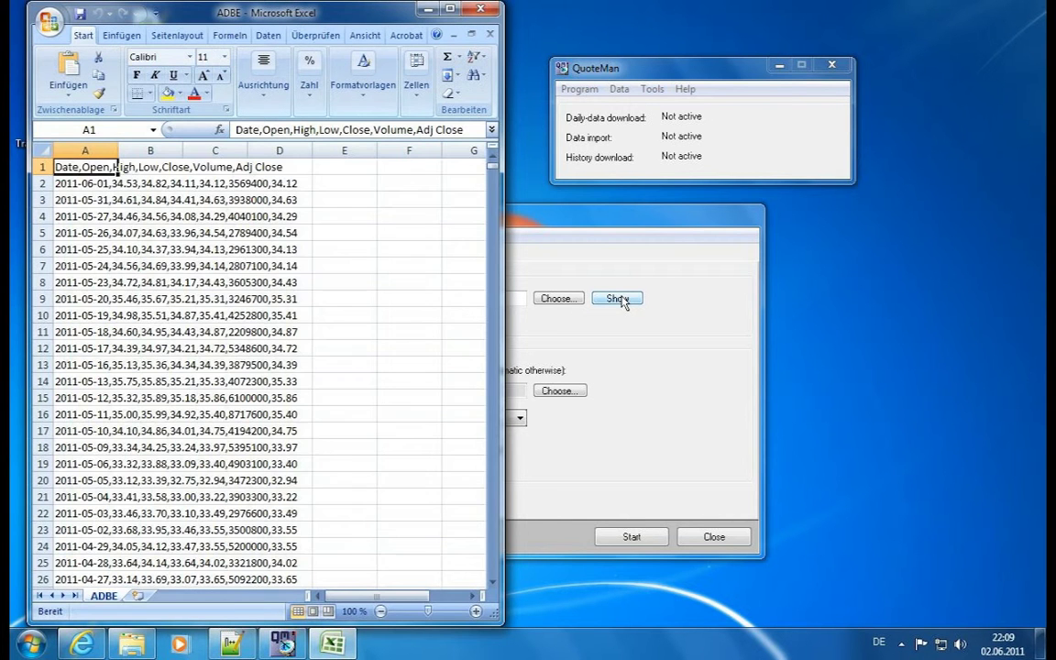
left_click(536, 234)
left_click(328, 254)
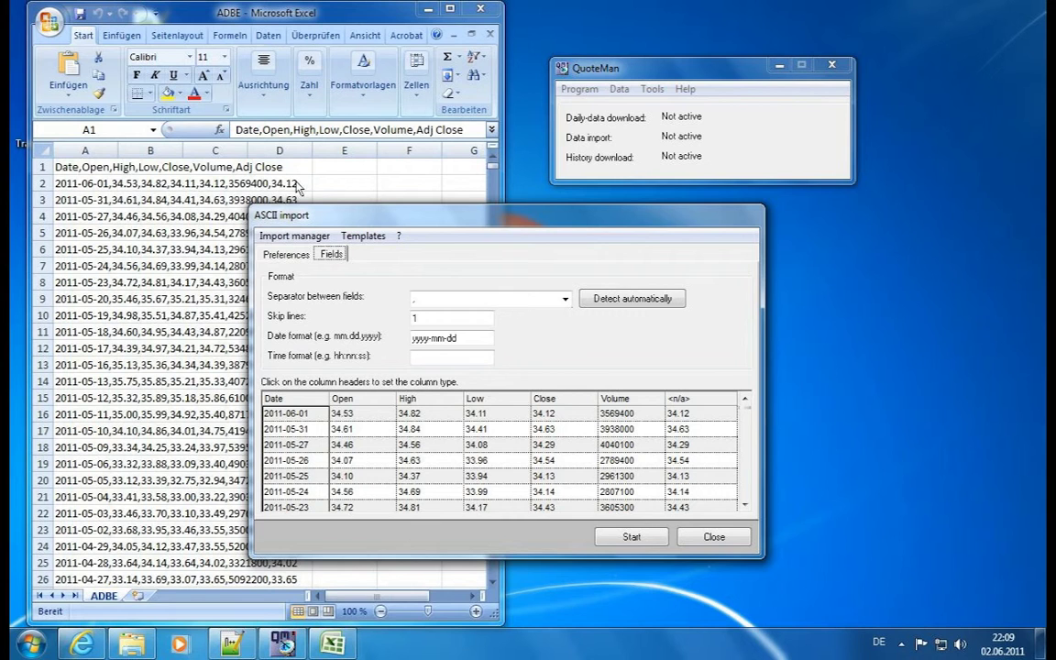
left_click(412, 317)
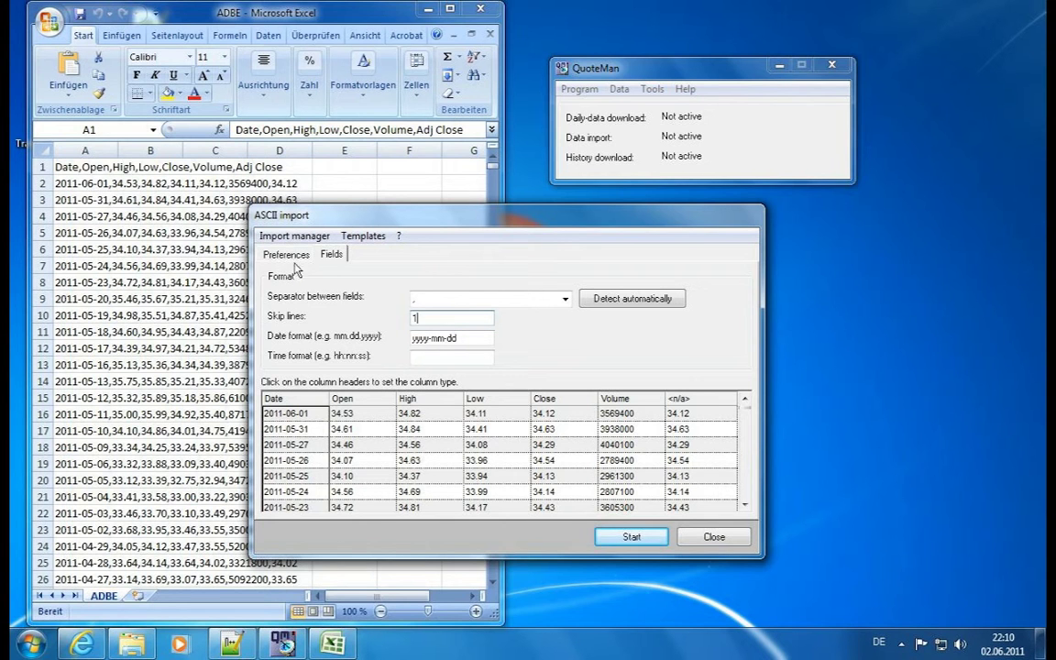
double_click(440, 340)
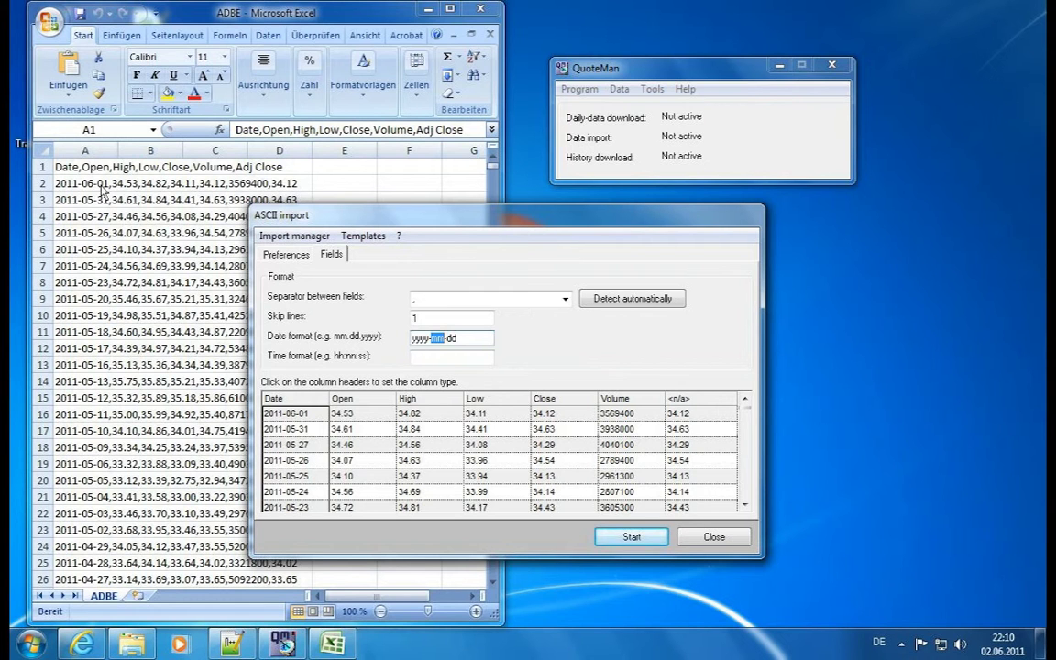
left_click(431, 338)
- Check the ADBE column types, restoring the second column to Open and leaving the last as <n/a>
left_click(306, 402)
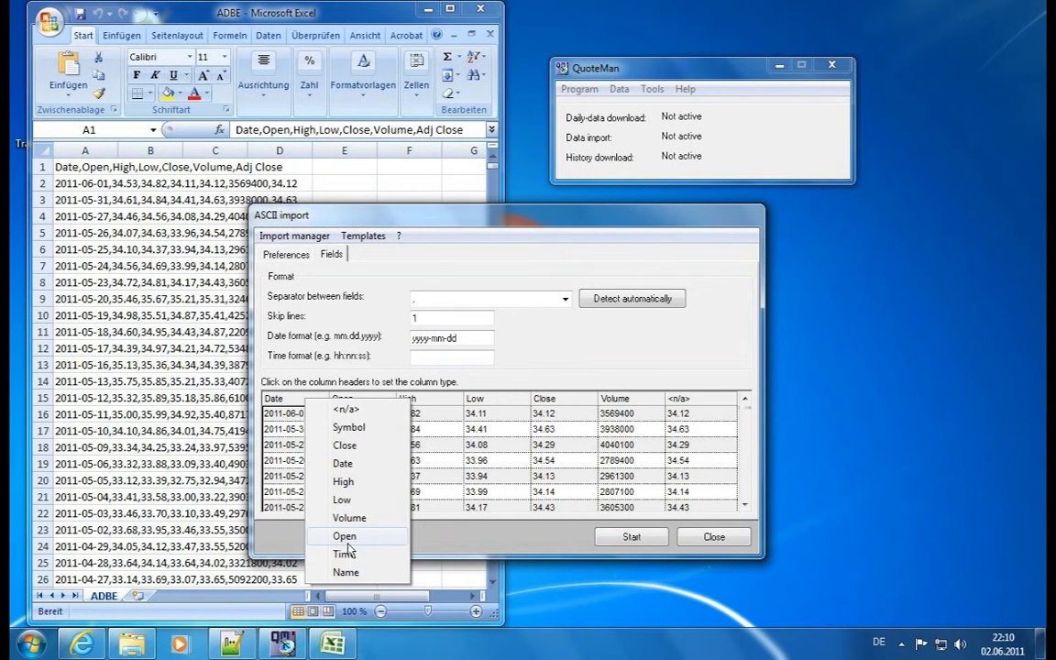
left_click(475, 328)
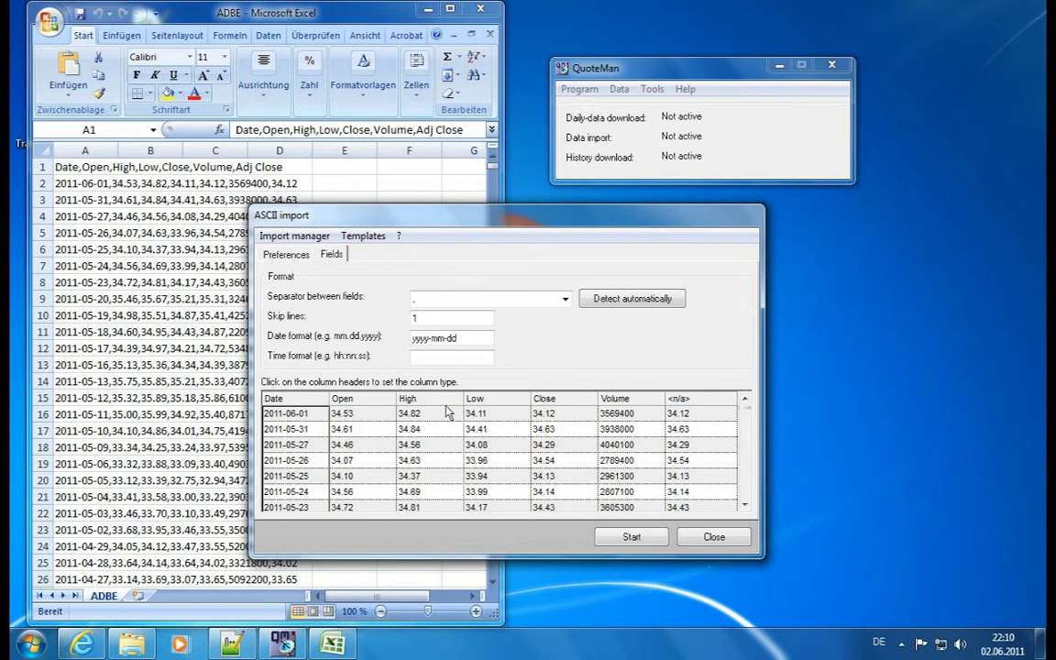
left_click(372, 401)
left_click(409, 485)
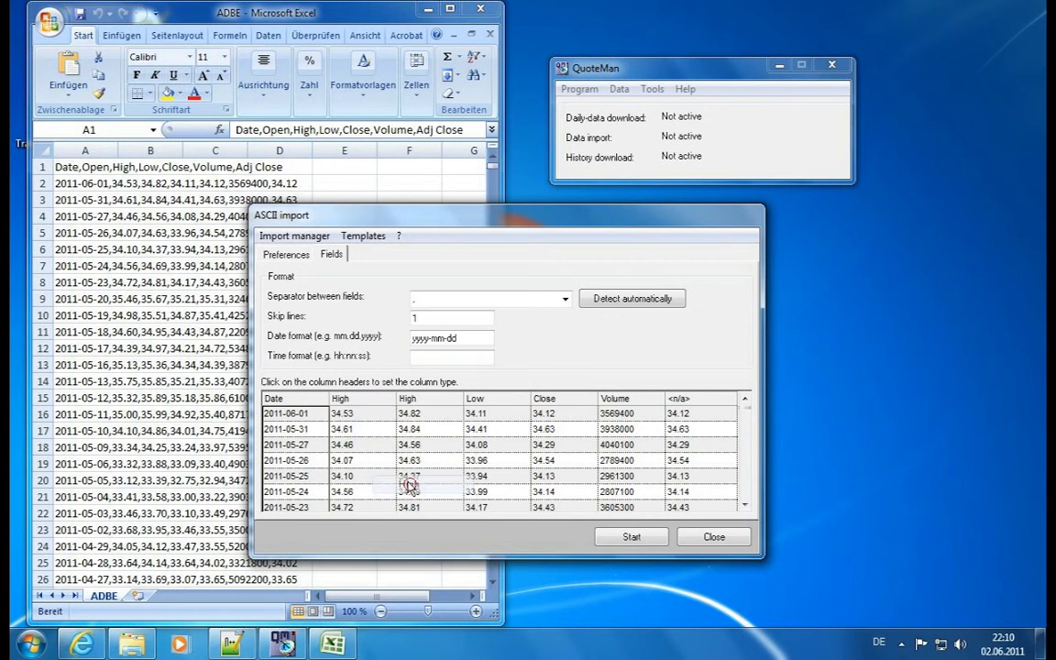
left_click(389, 405)
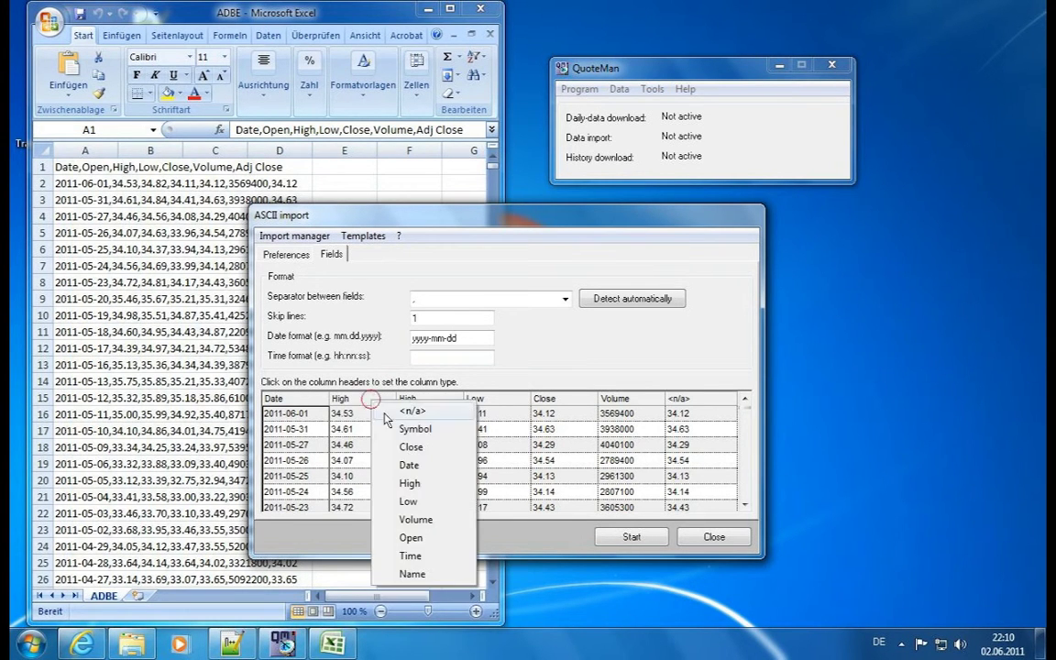
left_click(417, 538)
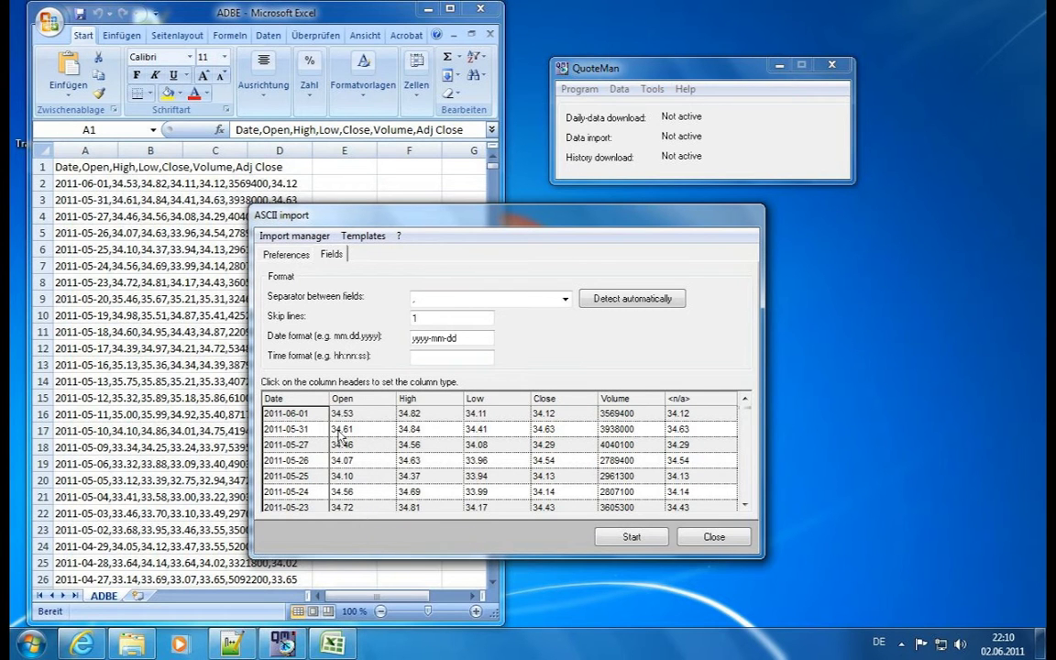
left_click(689, 401)
left_click(740, 374)
left_click(287, 255)
left_click(331, 254)
- Import the ADBE quotes and review the report confirming 6247 quotes
left_click(659, 541)
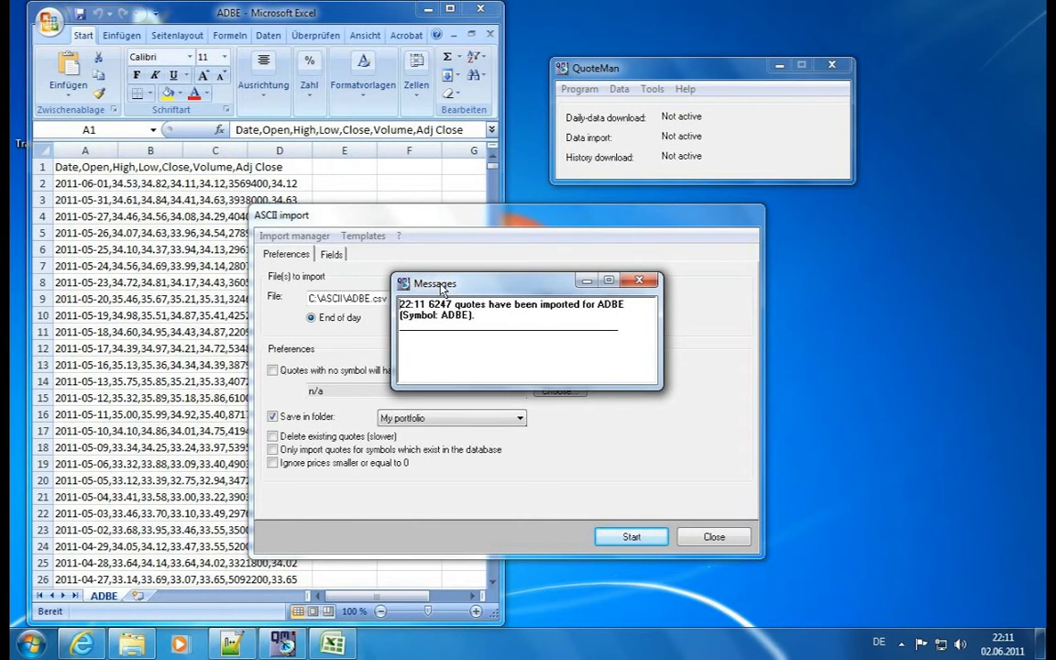
left_click_drag(441, 289, 740, 293)
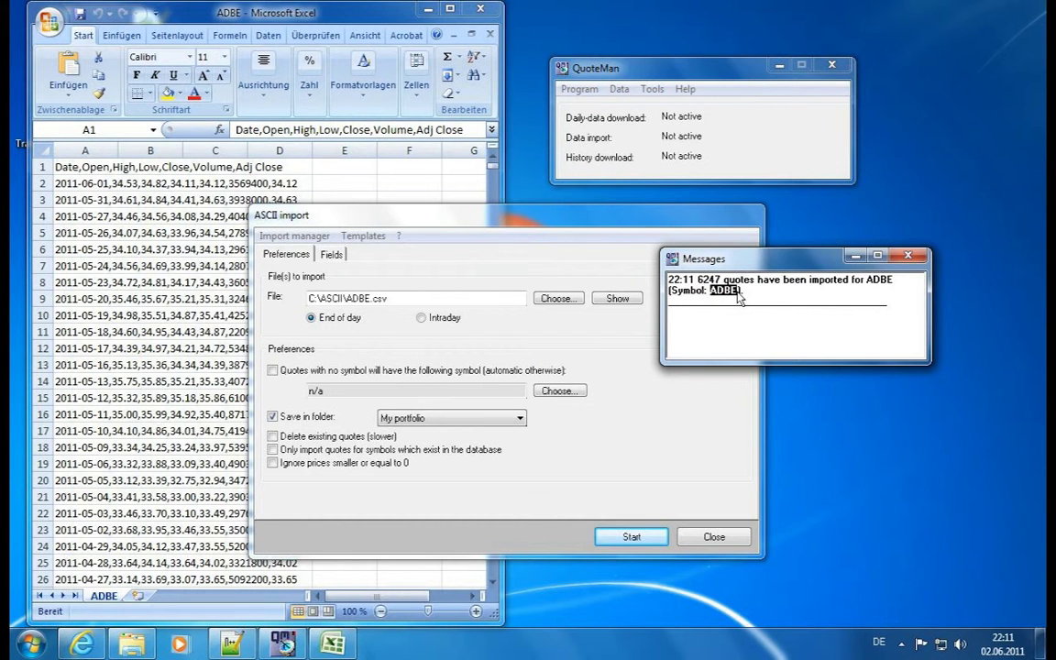
left_click(765, 291)
- Close ADBE.csv in Excel and dismiss the import report
left_click(481, 10)
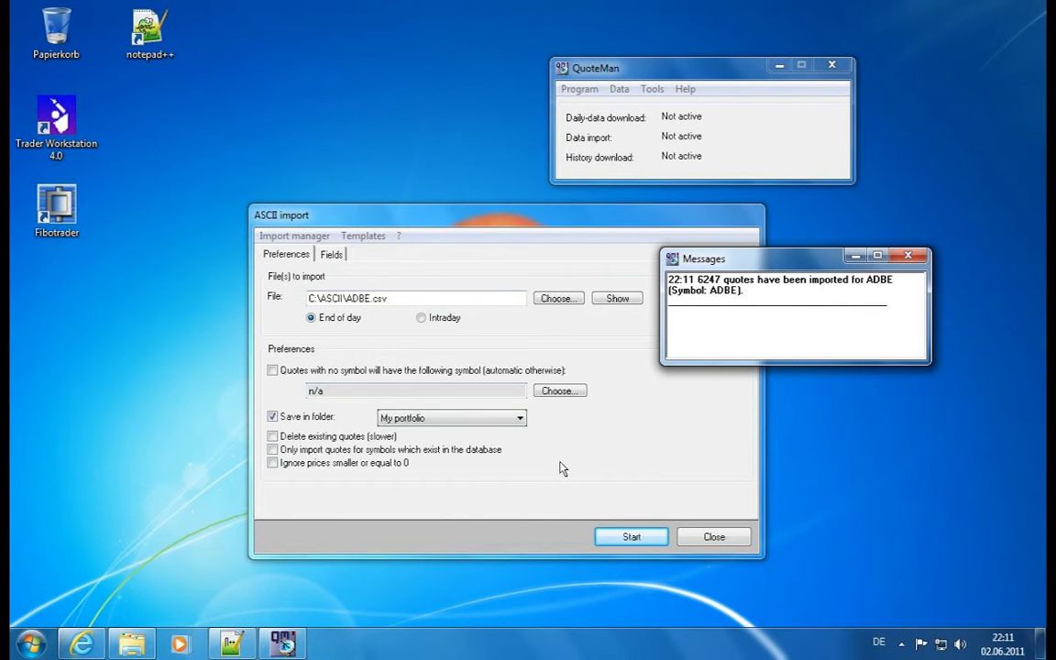
left_click(908, 257)
left_click(650, 91)
- Review Adobe Systems Inc's 6247 records in Securities administration, then return to the ASCII import window
left_click(662, 106)
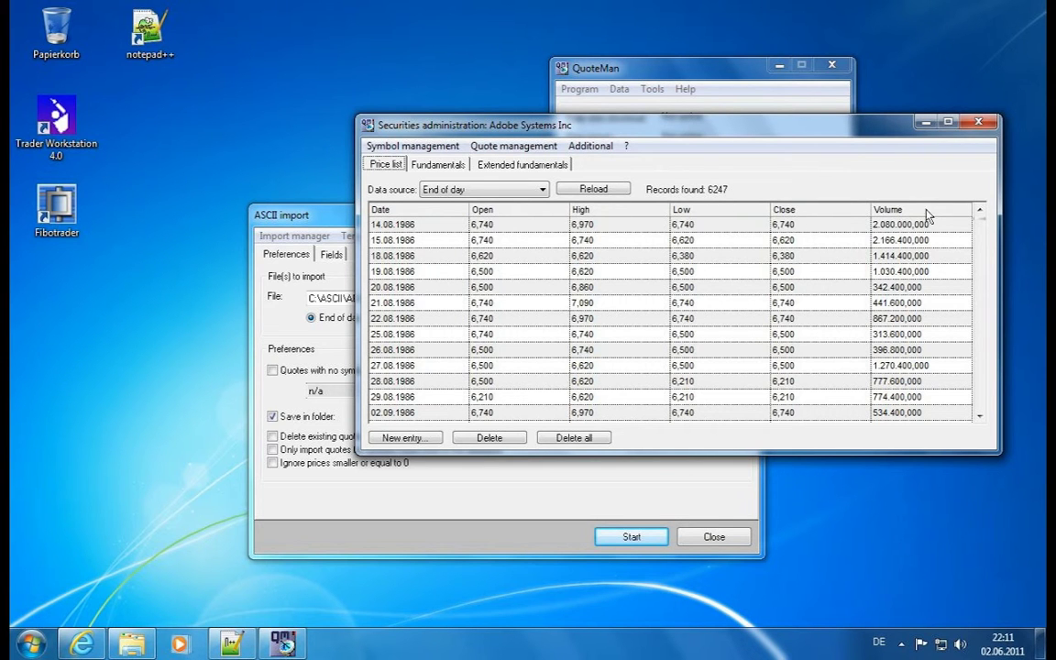
left_click(277, 217)
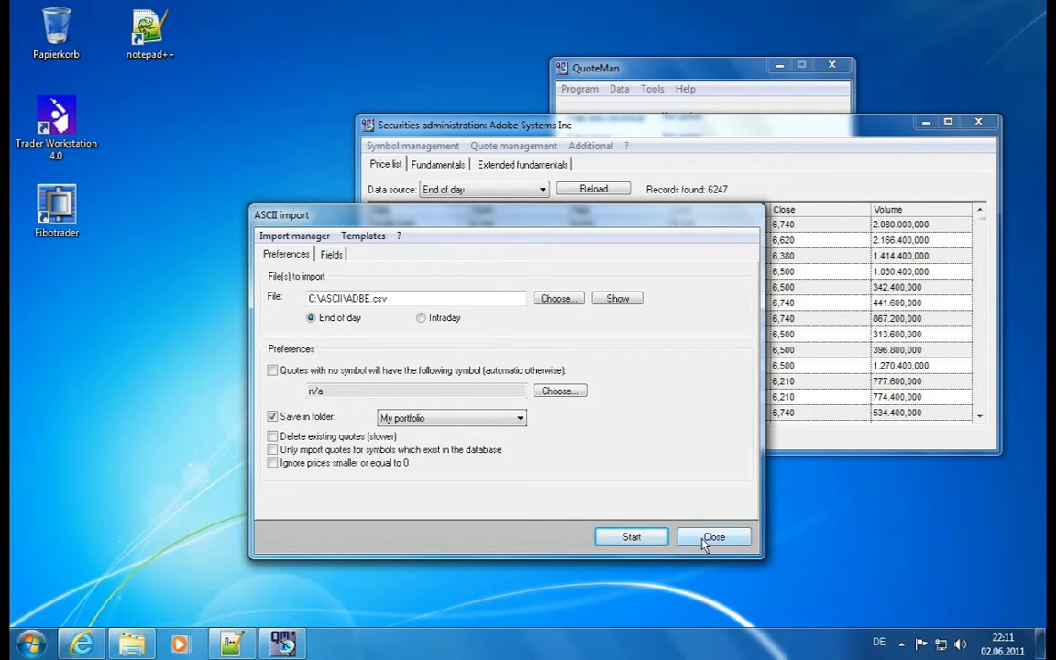
- Bring up Fibotrader and chart Adobe Systems Inc from My portfolio
left_click(903, 642)
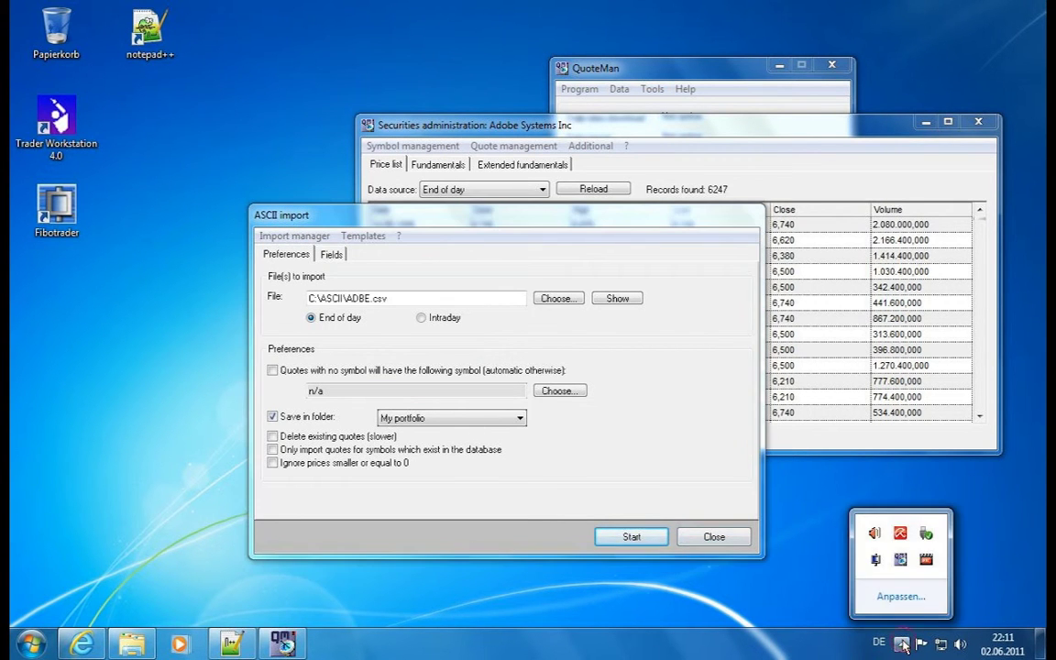
left_click(874, 560)
left_click(111, 417)
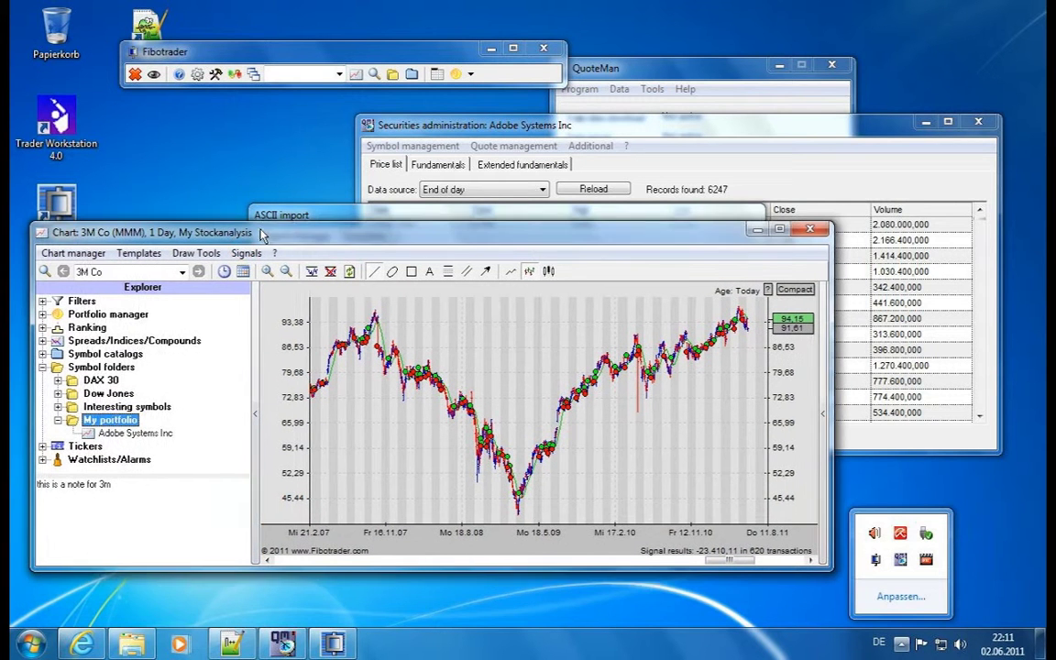
left_click(117, 432)
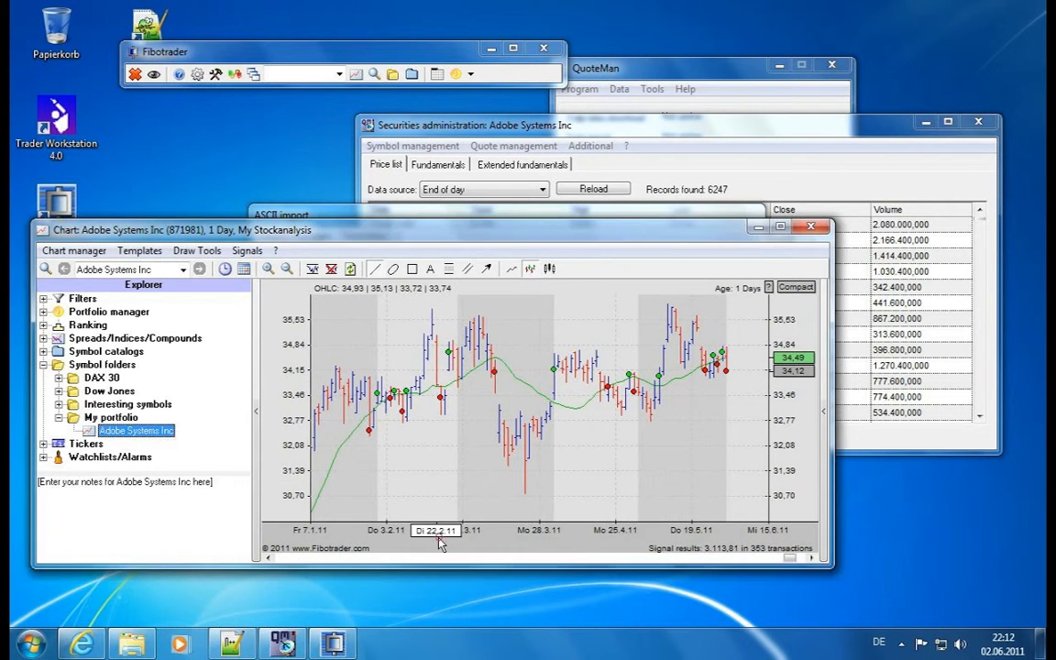
- Zoom the Adobe chart into 1986–1991, back out to full range, then raise the import dialog
left_click_drag(440, 543, 523, 543)
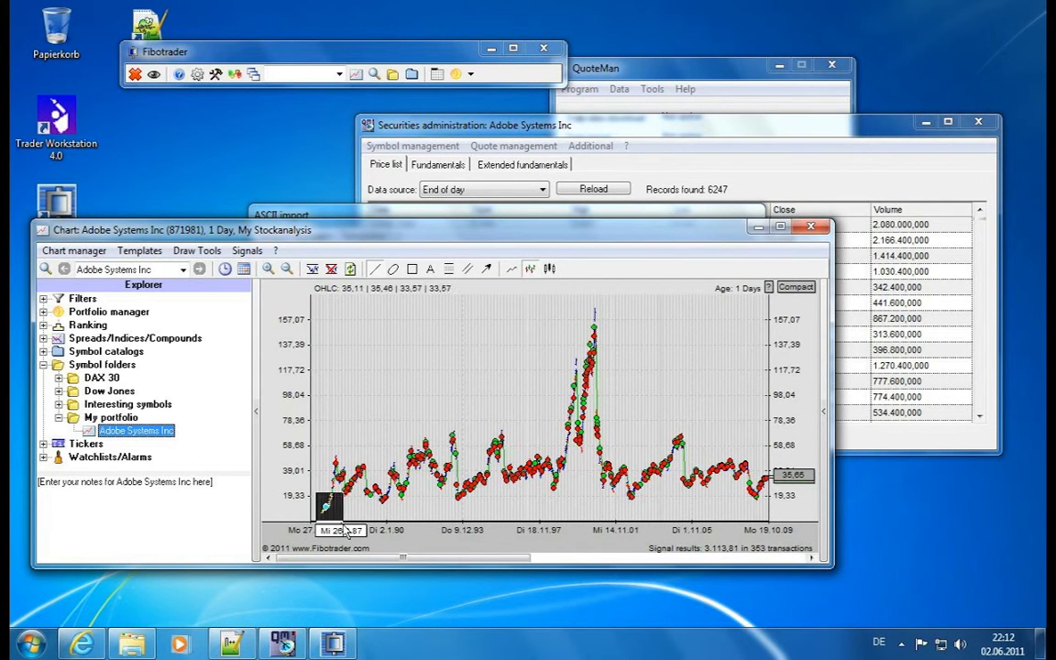
left_click_drag(346, 532, 396, 475)
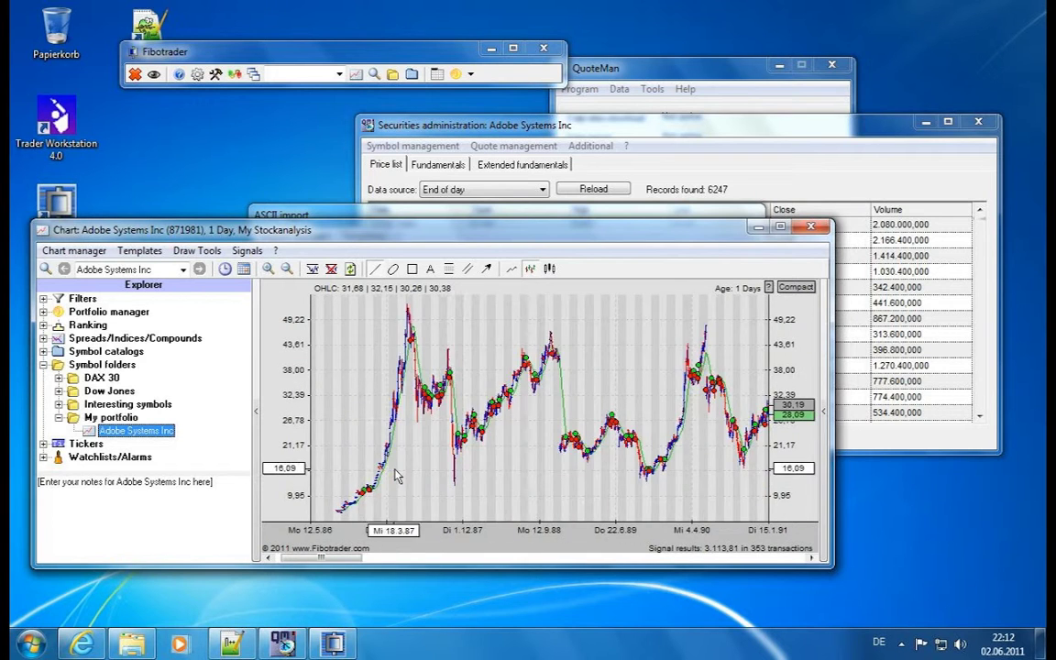
right_click(396, 475)
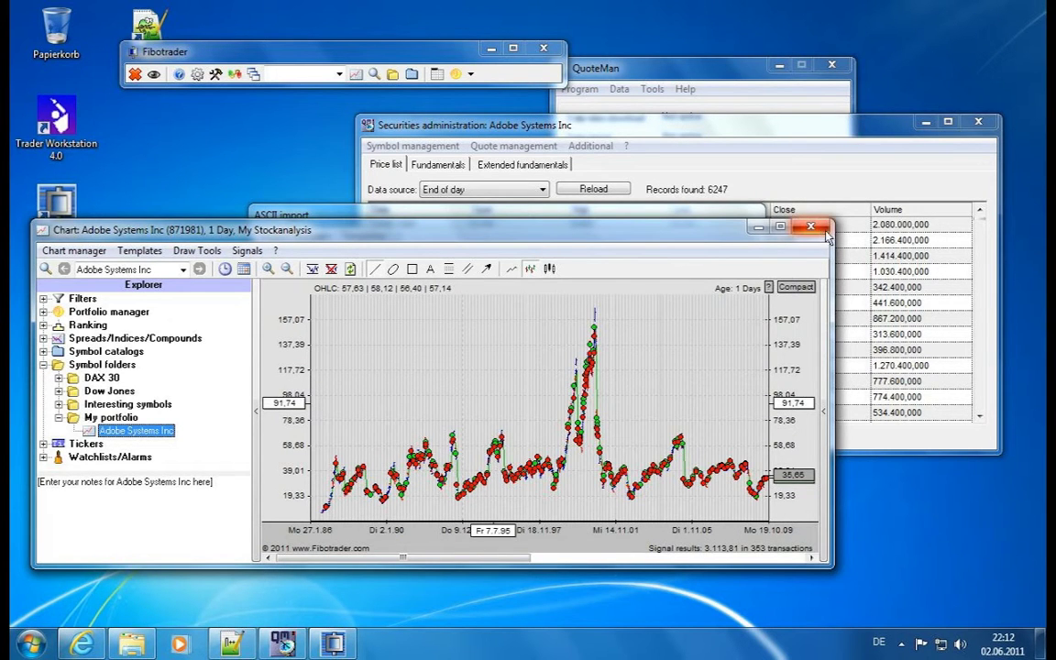
left_click_drag(706, 216, 828, 191)
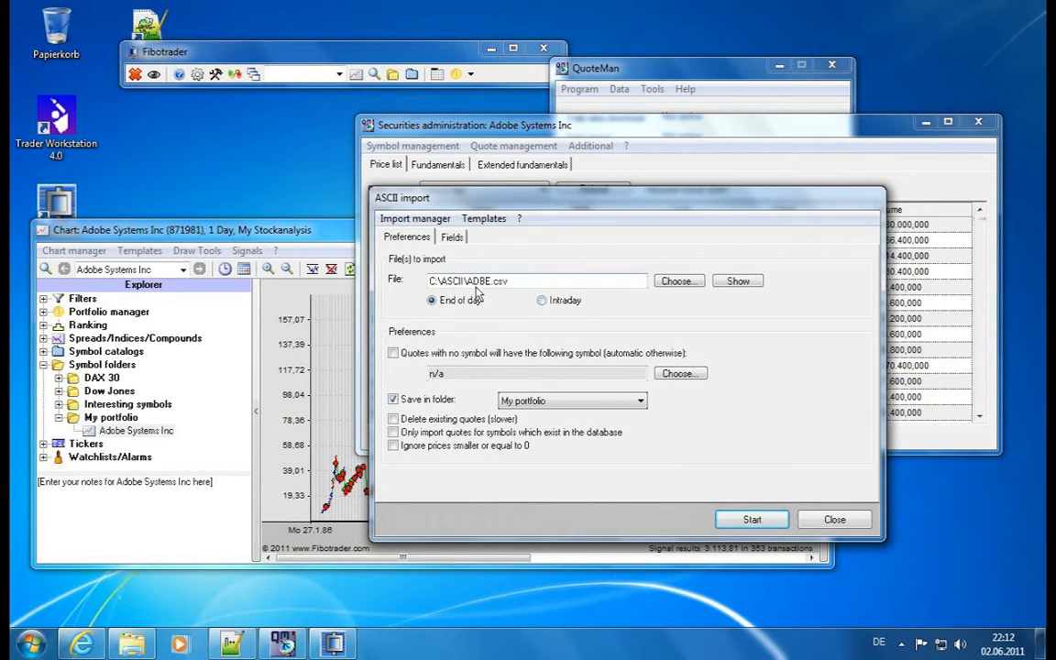
- Pick the GE quote file, then delete GE so the path covers every CSV in C:\ASCII
left_click(678, 280)
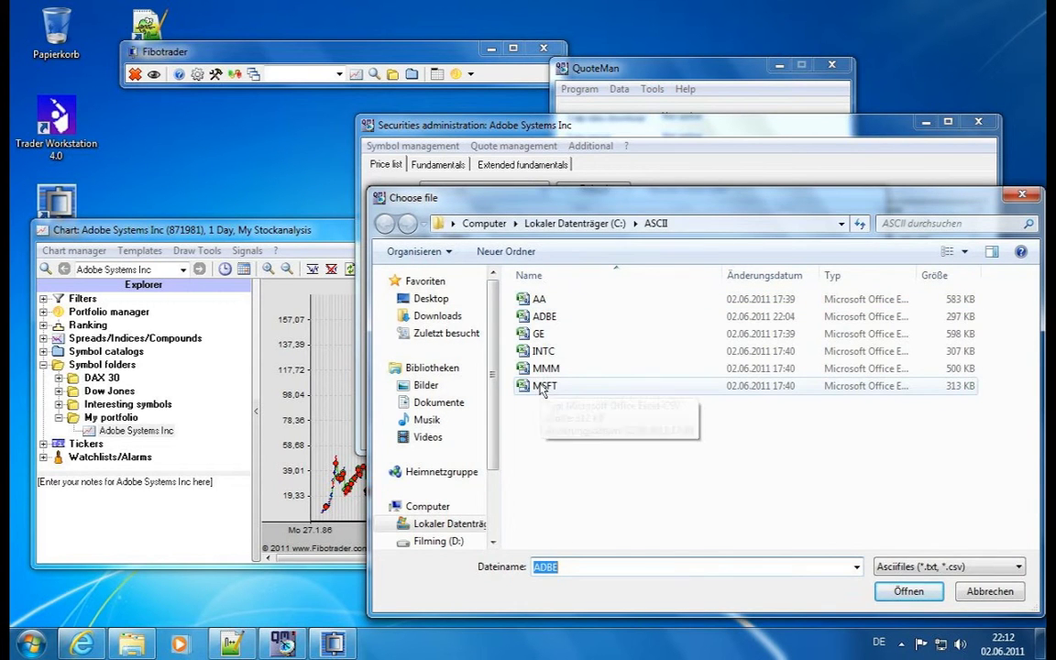
double_click(543, 300)
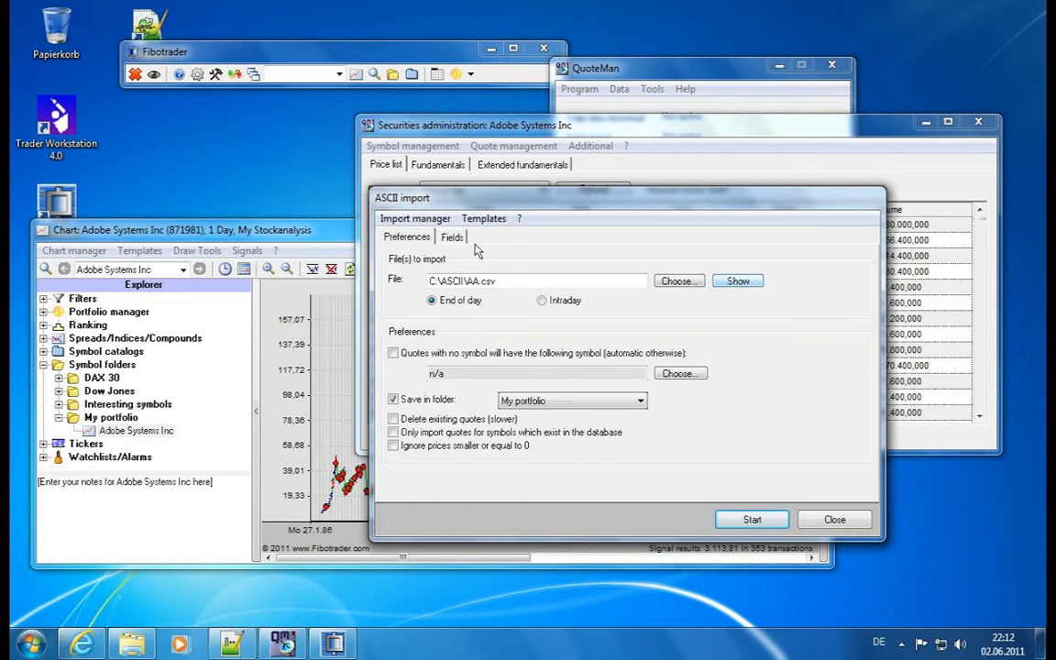
left_click(661, 283)
double_click(545, 336)
key("Return")
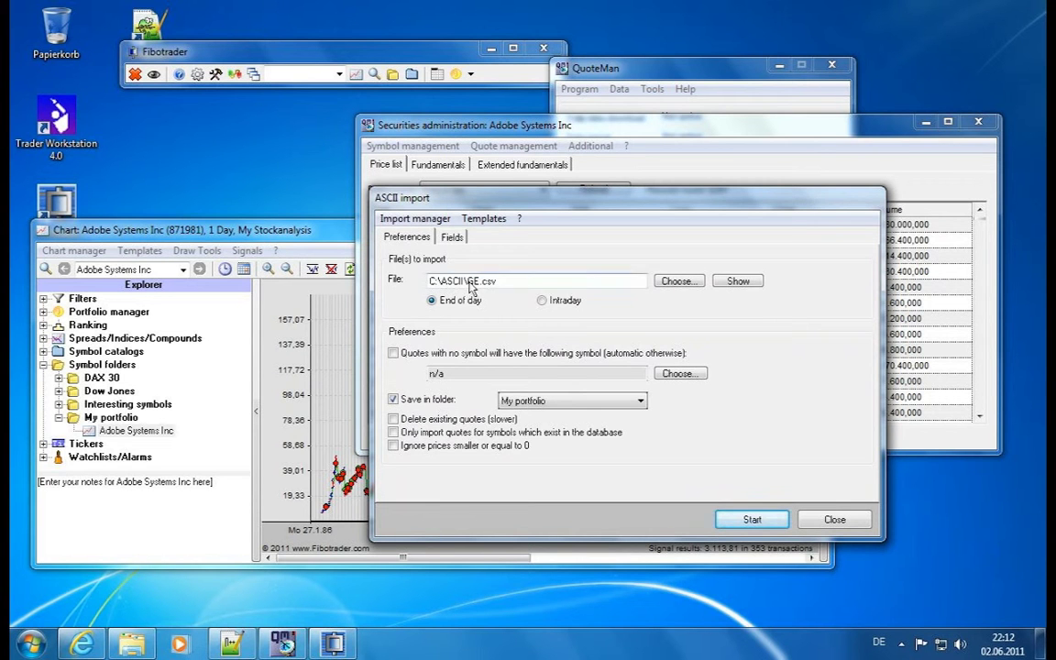
left_click(469, 281)
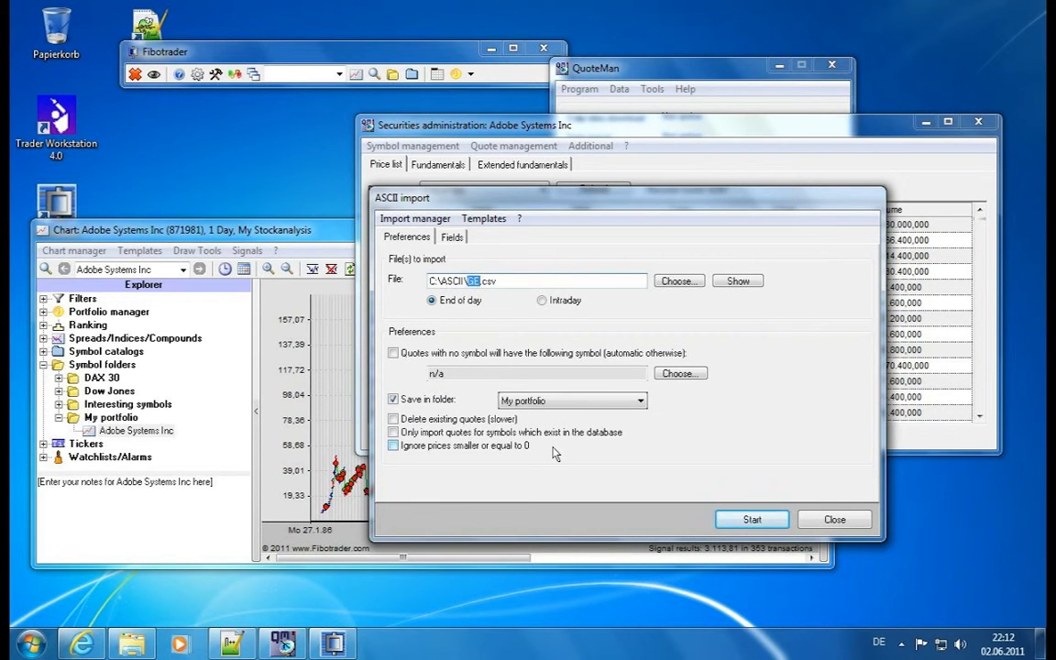
key("BackSpace")
- Run the batch import of all six CSV files and close the Messages window
left_click(756, 521)
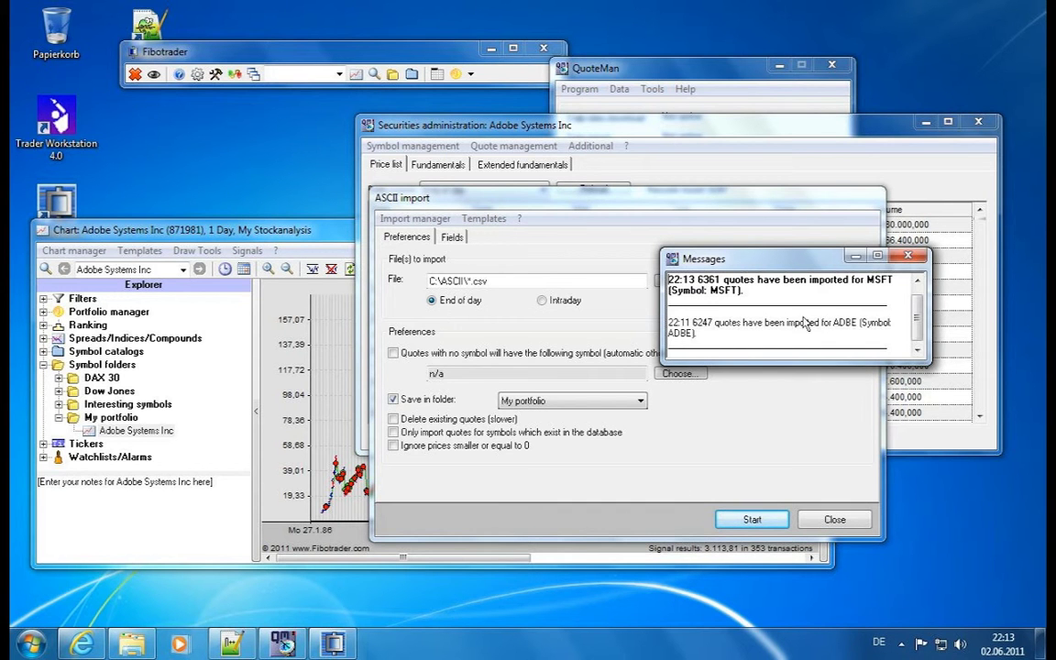
left_click_drag(919, 295, 920, 299)
left_click(908, 255)
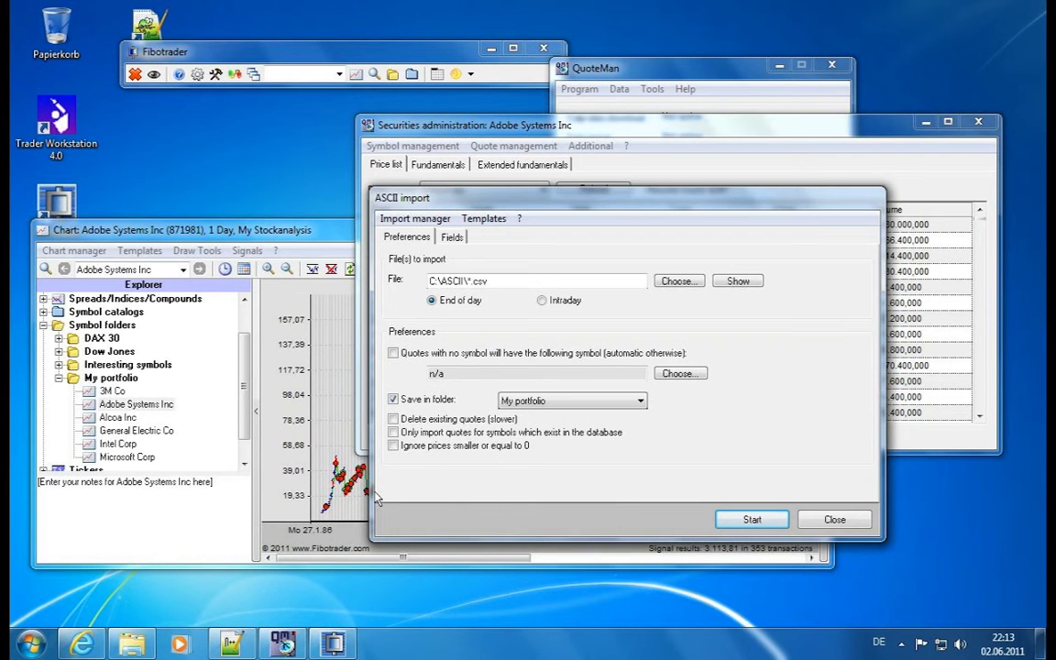
- Chart Microsoft Corp from My portfolio and move the ASCII import window forward
left_click(115, 378)
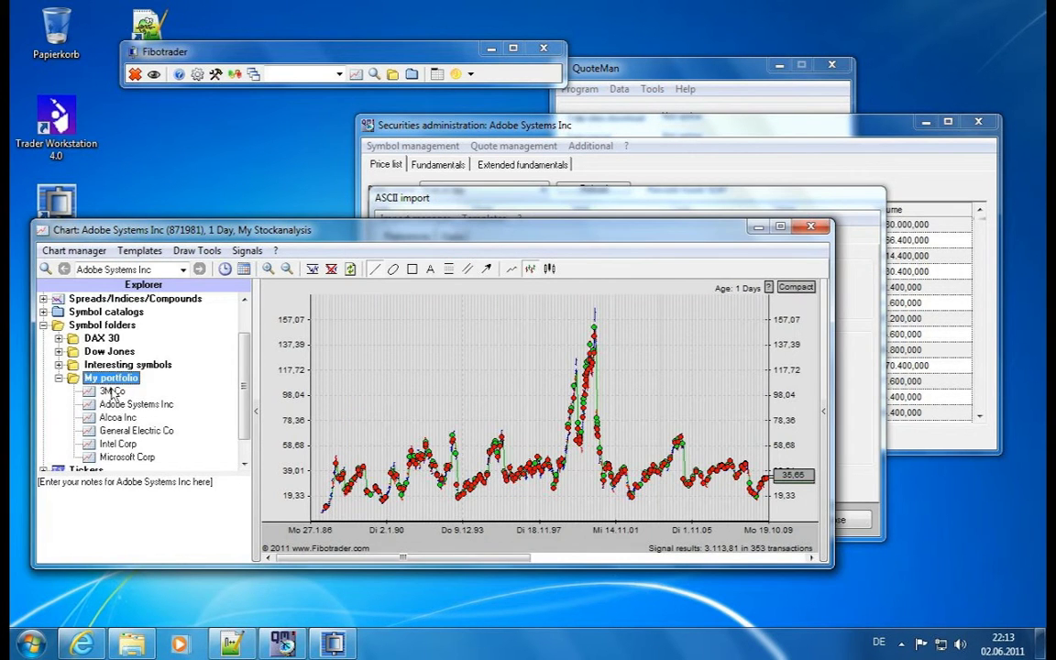
left_click(112, 390)
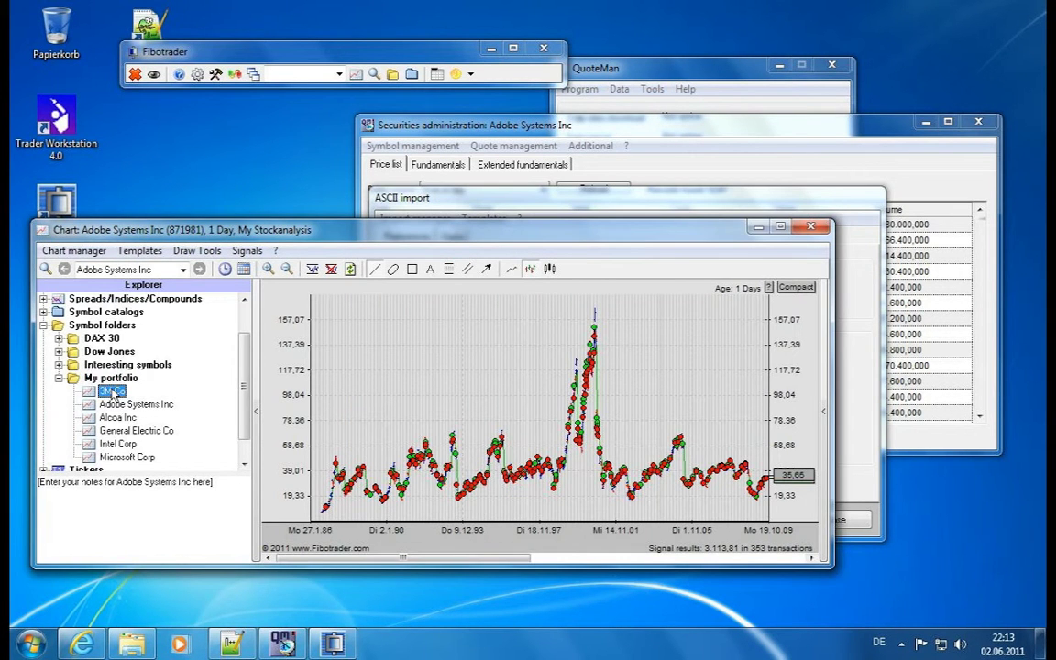
left_click(115, 456)
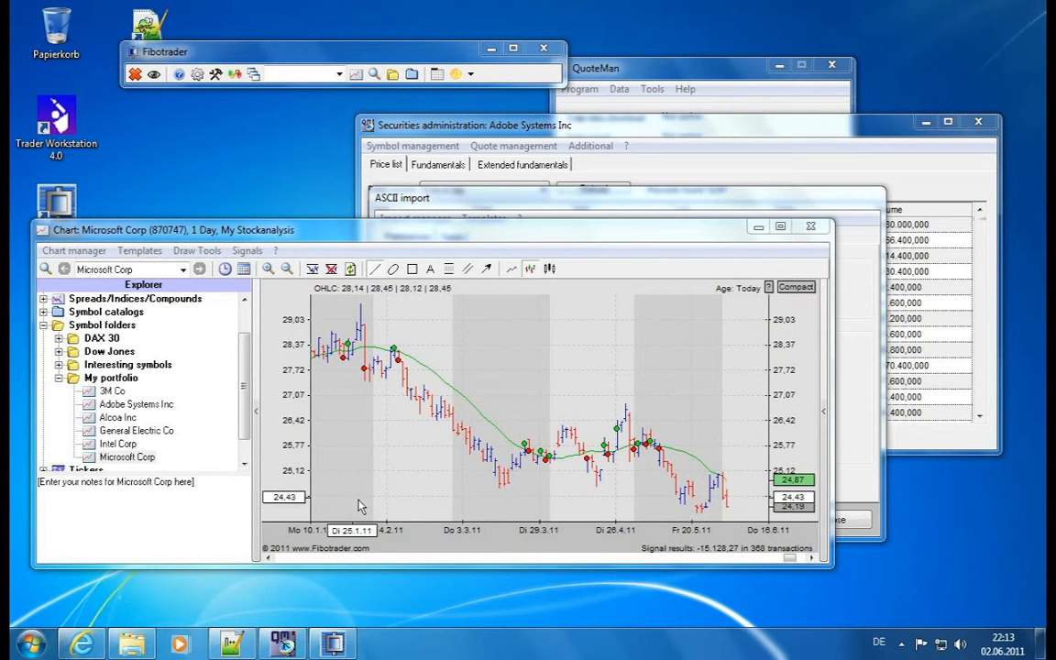
scroll(507, 532, "down", 5)
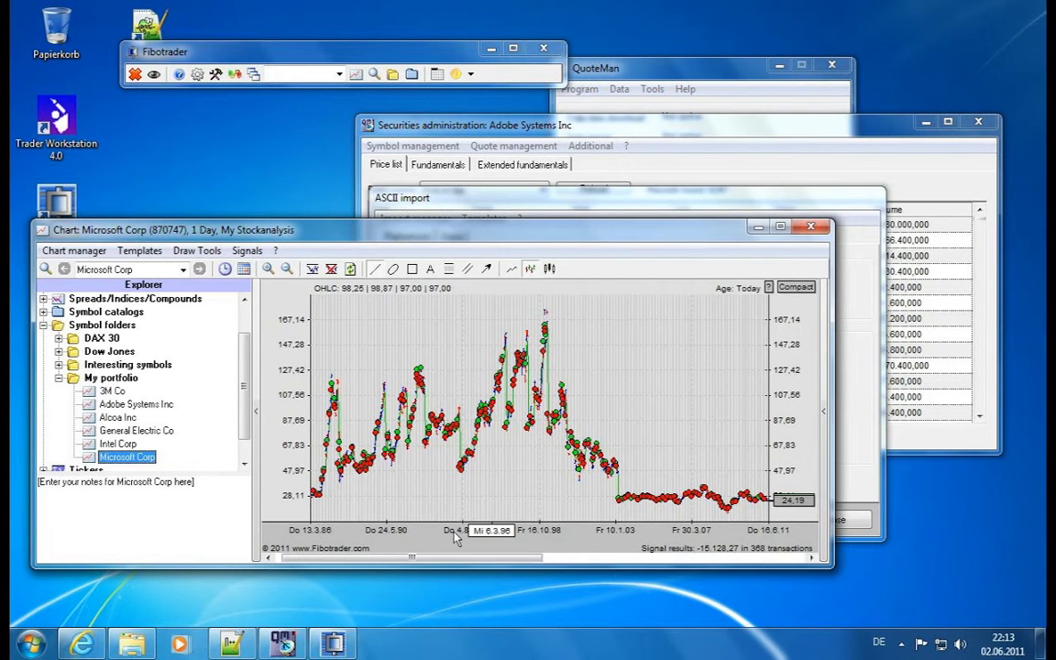
scroll(344, 495, "up", 3)
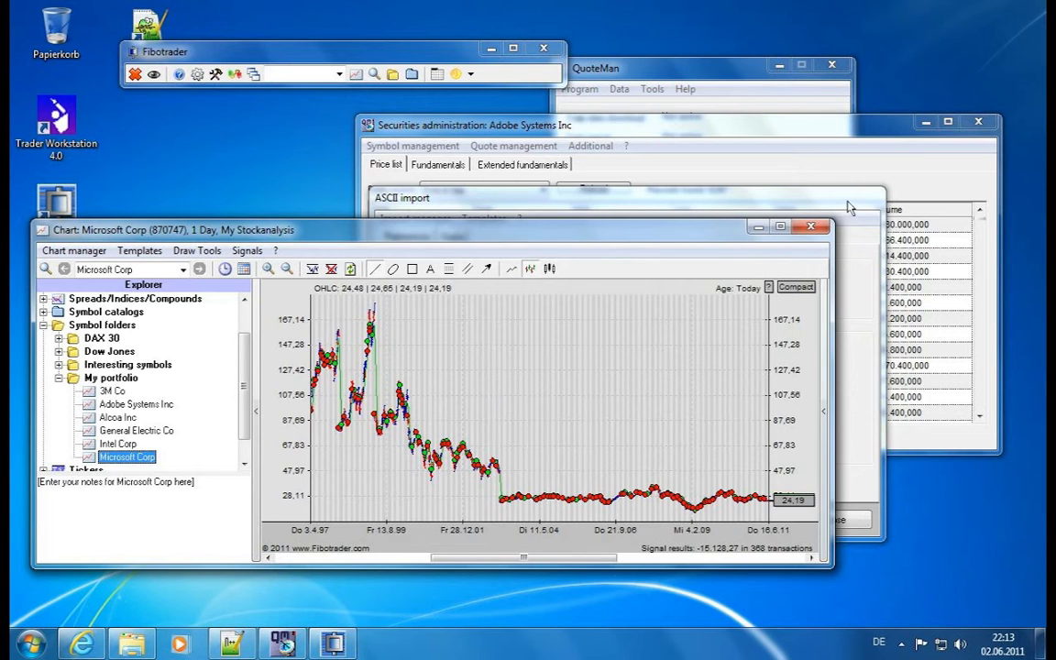
left_click_drag(848, 199, 903, 257)
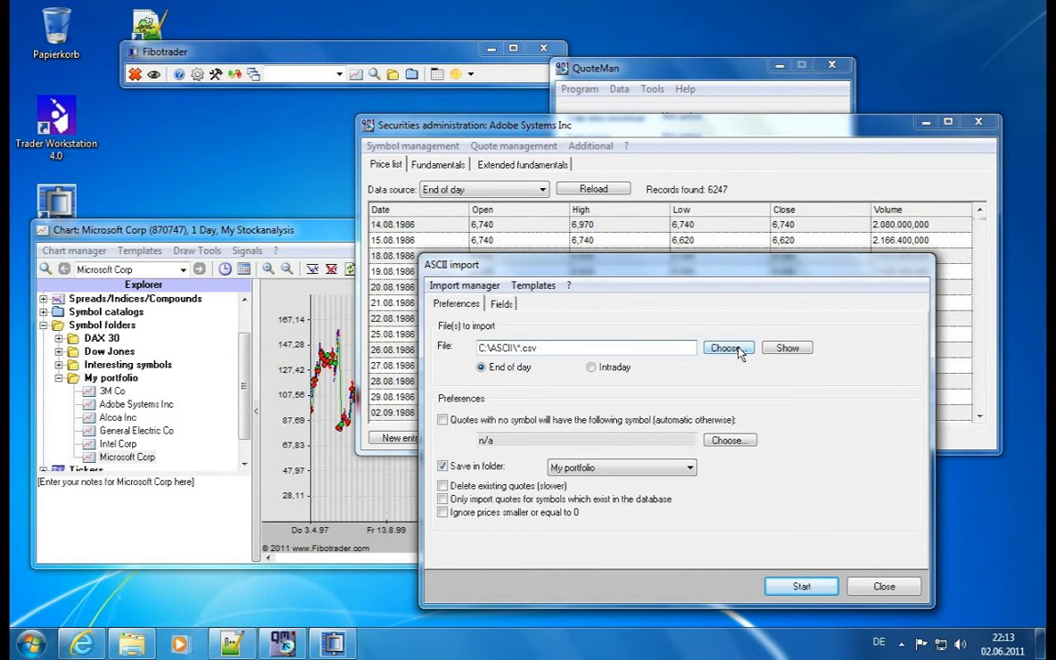
- Review the comma separator, one skipped line and yyyy-mm-dd date format, then open Templates
left_click(502, 304)
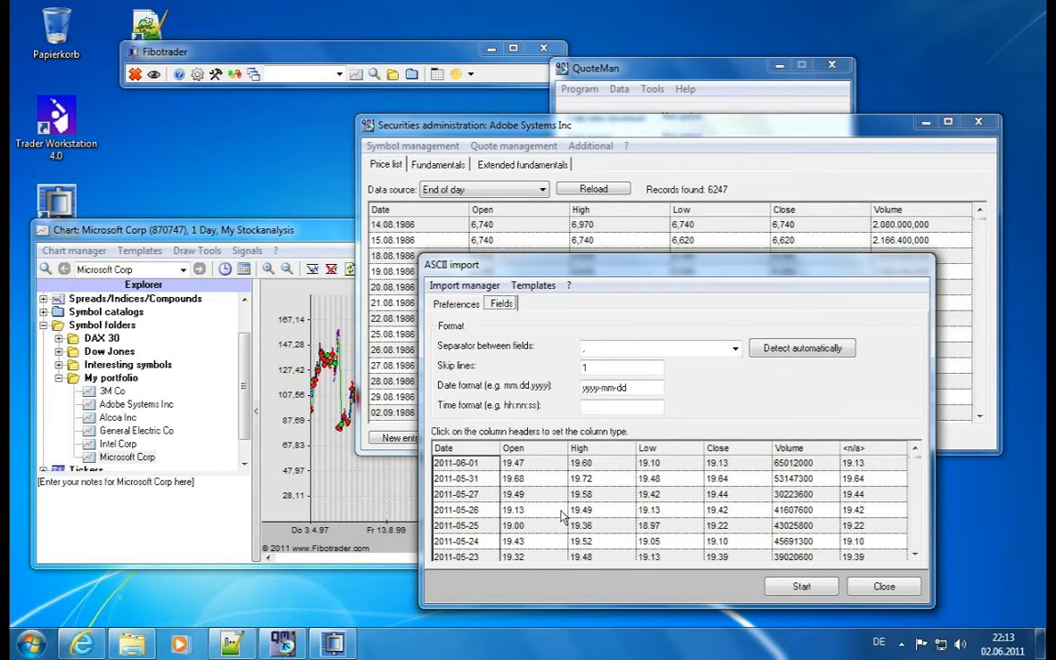
left_click(607, 371)
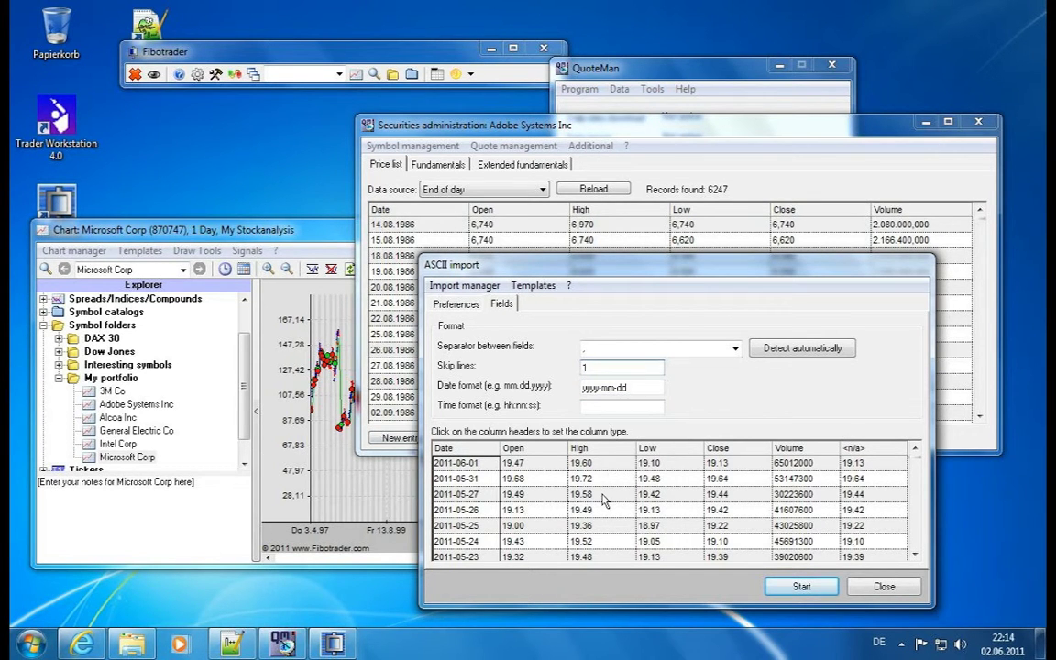
left_click(541, 287)
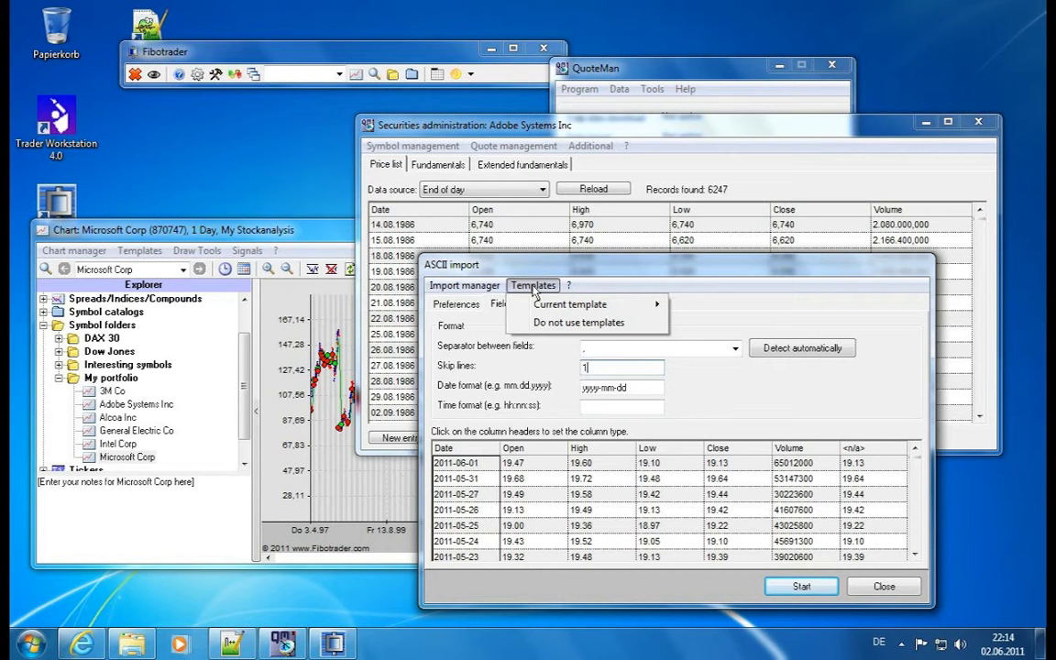
- Save the settings as template 'Yahoo Format' without the source path and confirm it's listed
mouse_move(541, 304)
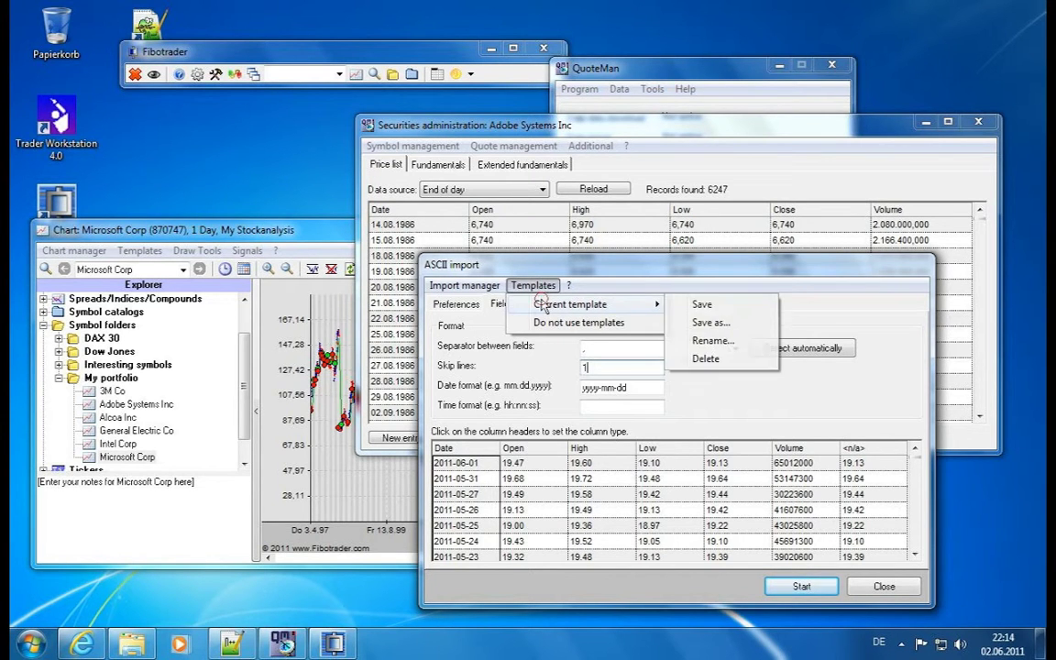
left_click(704, 322)
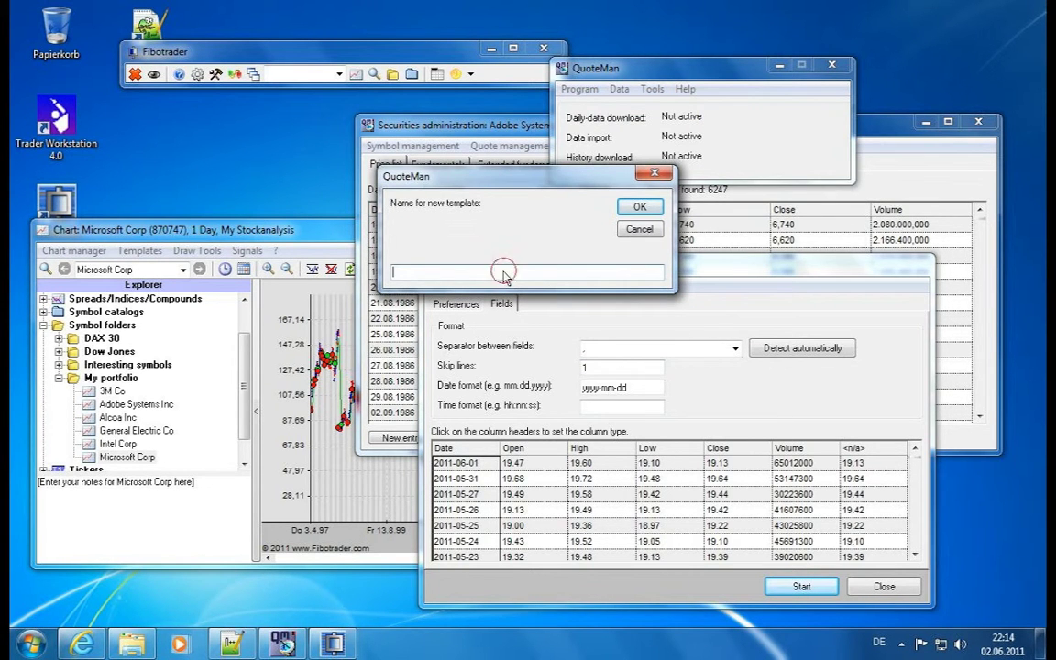
type("Yahoo Format")
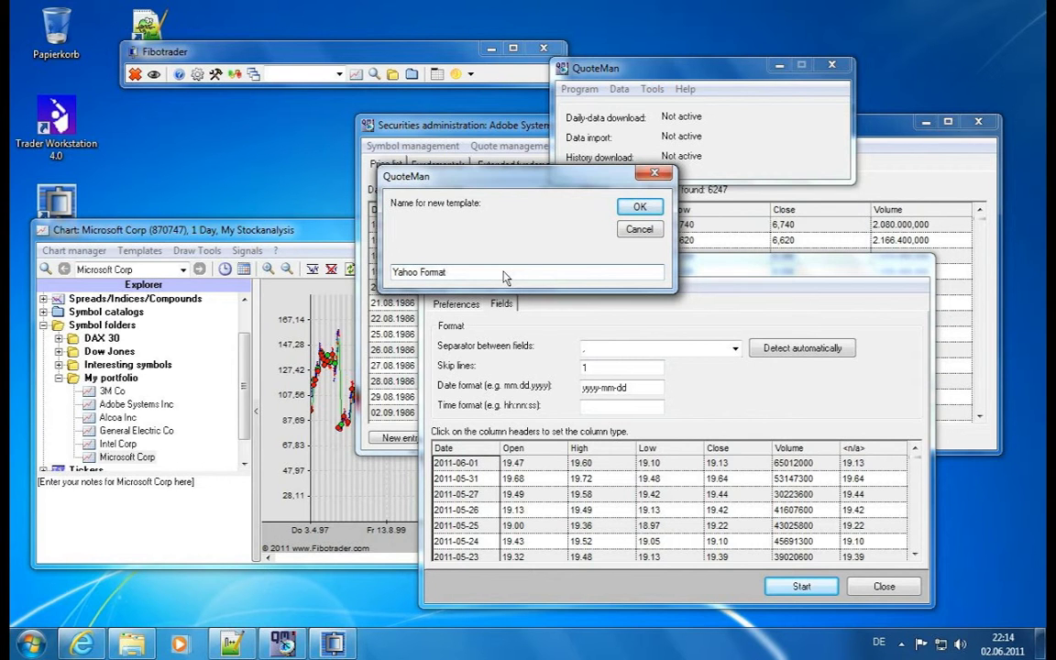
left_click(634, 207)
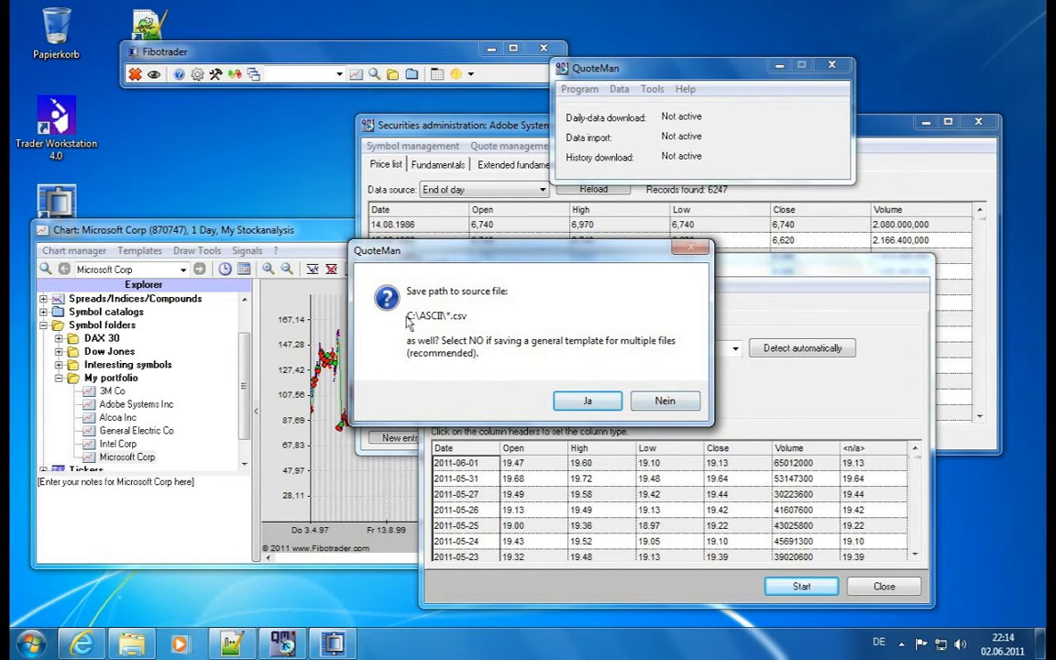
left_click(666, 401)
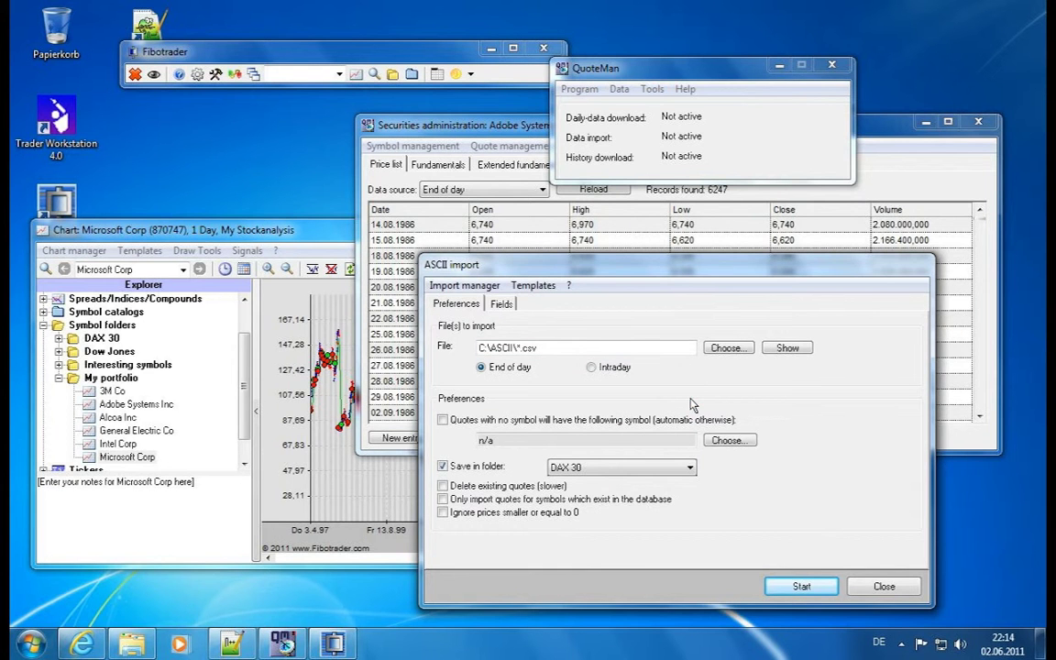
left_click(532, 285)
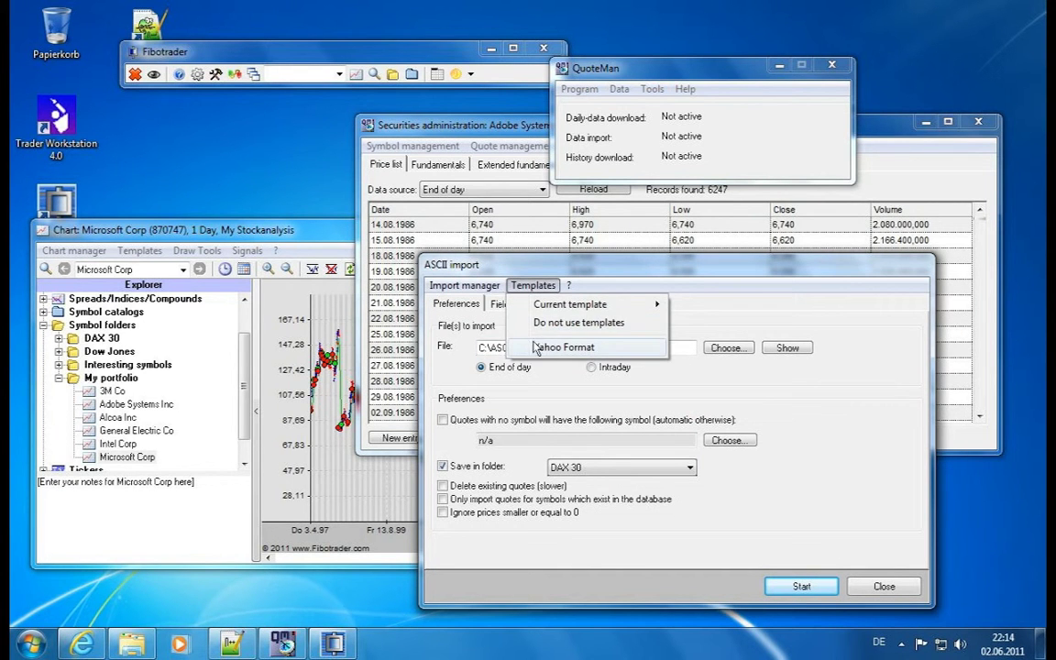
mouse_move(490, 290)
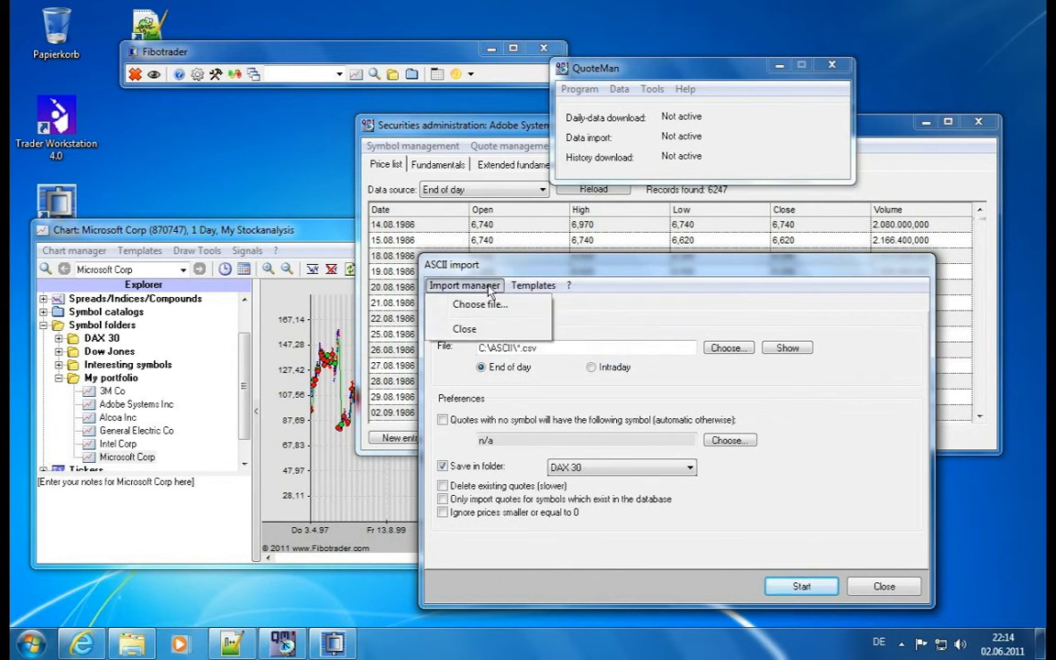
left_click(568, 285)
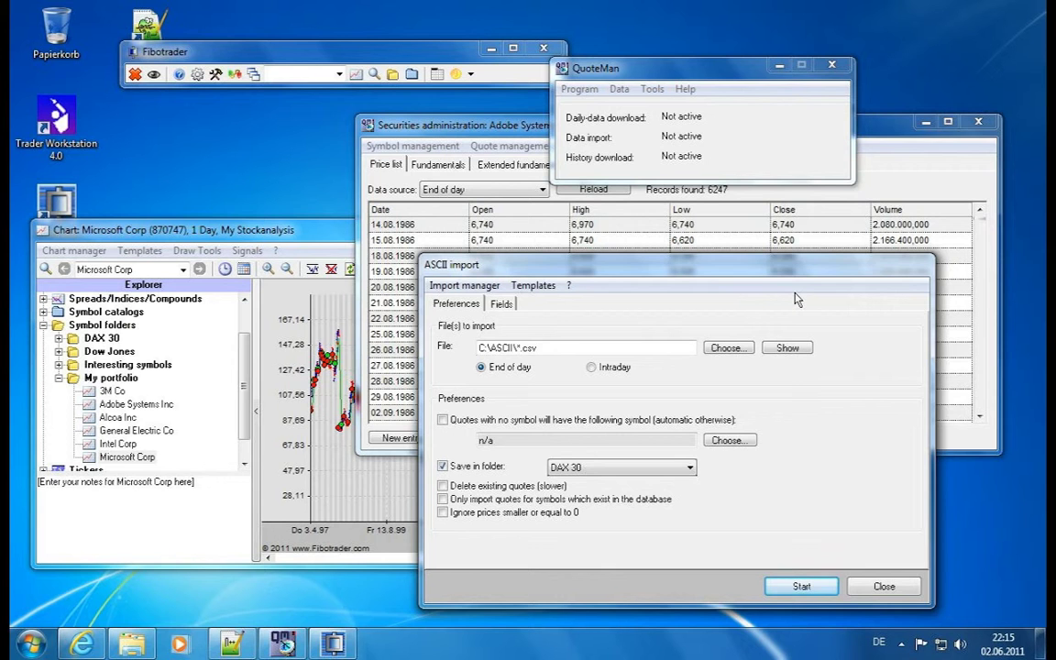
- Close the import dialog and Securities administration, minimize Fibotrader, then open QuoteMan's Data menu toward Import
left_click(883, 588)
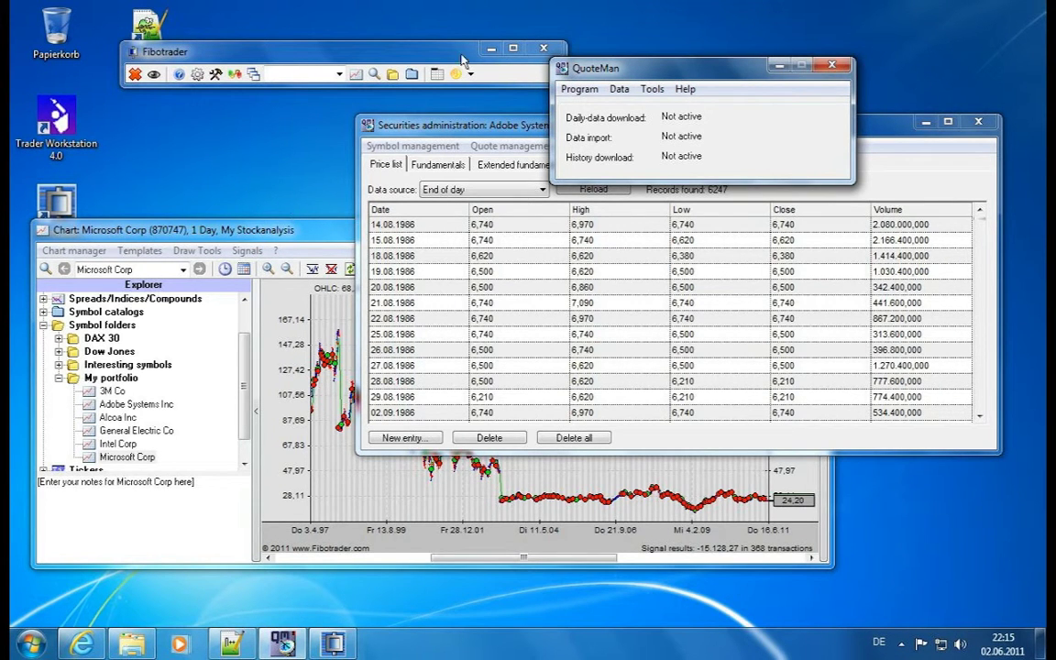
left_click(492, 49)
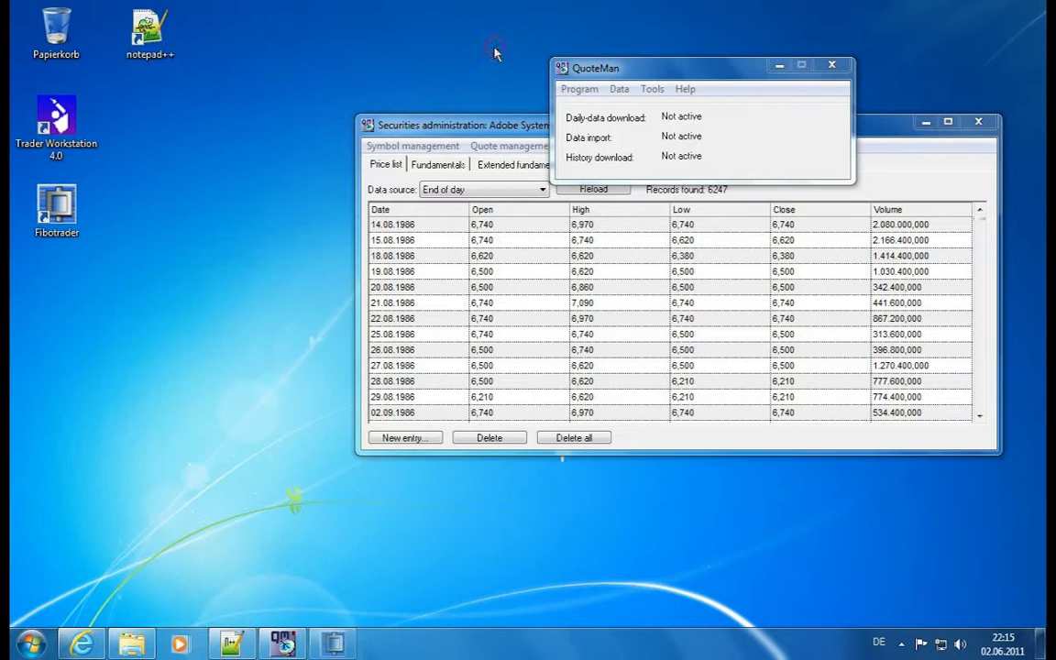
left_click(979, 121)
left_click_drag(713, 78, 708, 81)
left_click(613, 93)
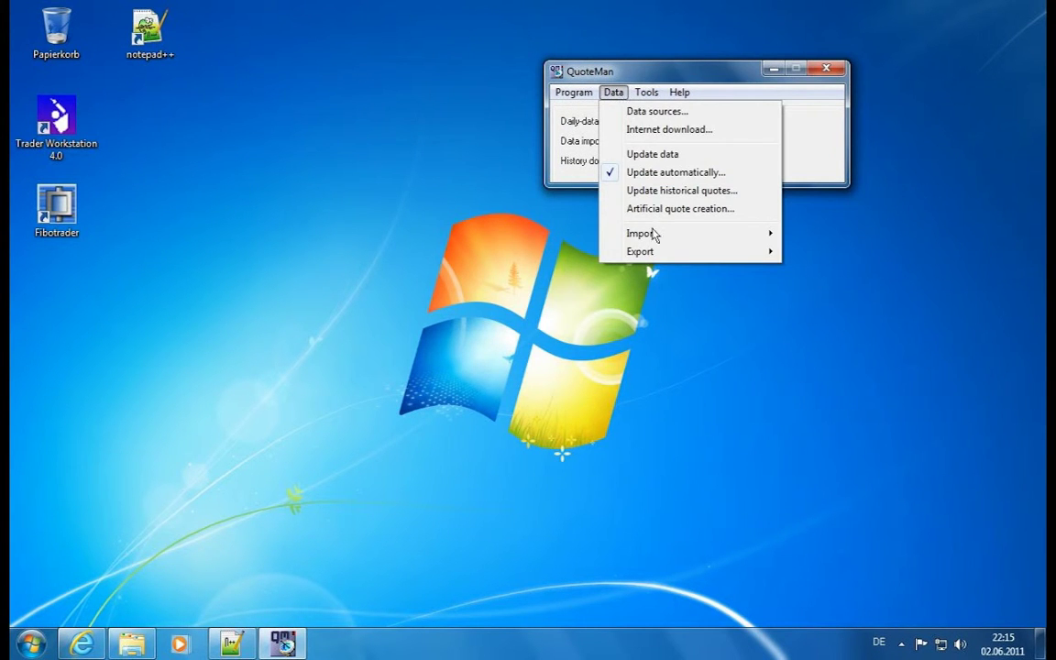
mouse_move(656, 238)
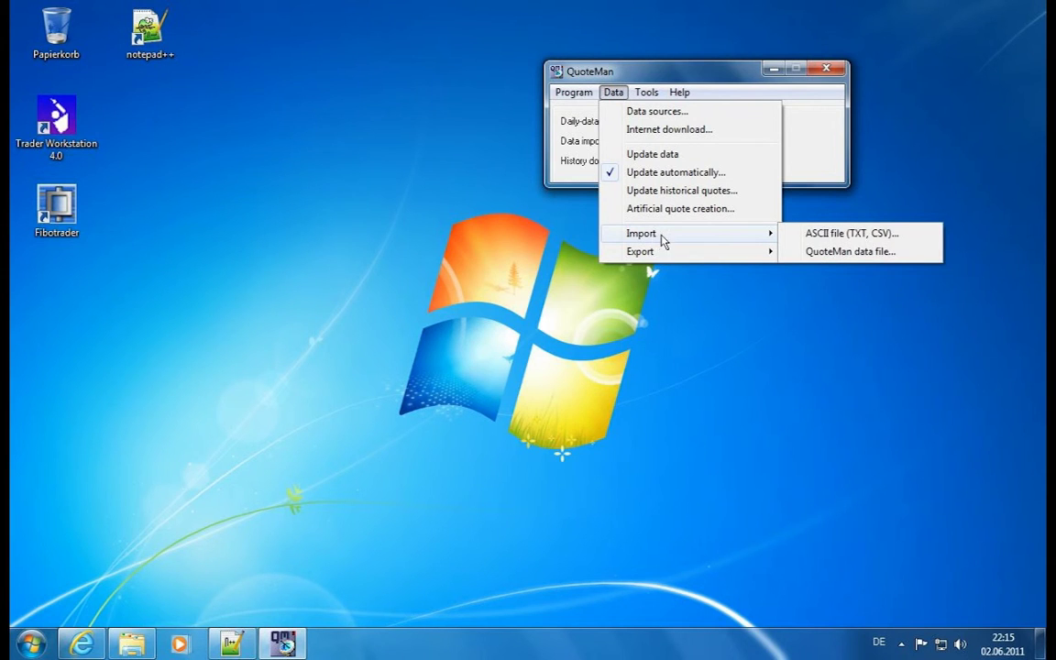